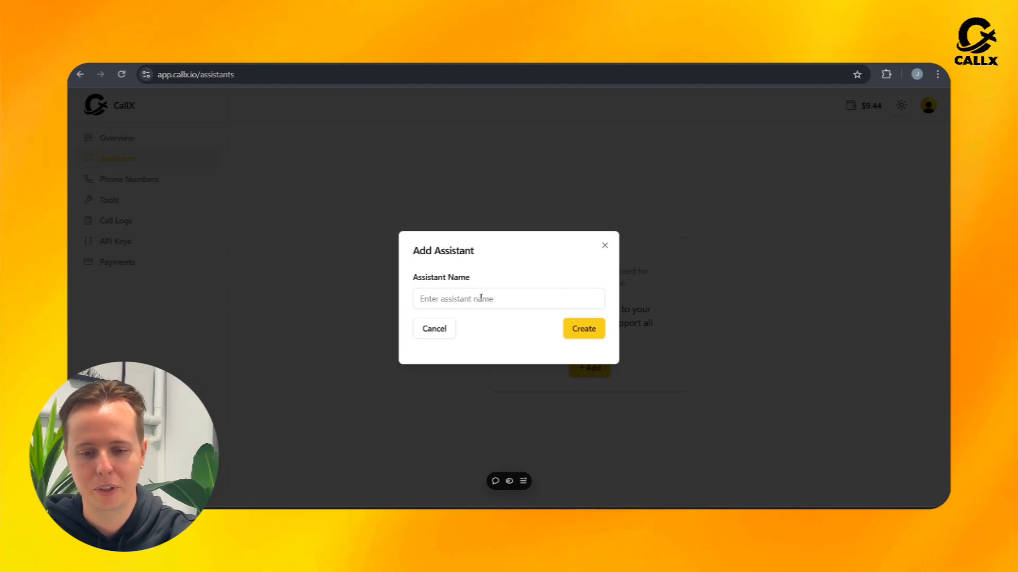
Step: Create a new assistant named Mary
{"action": "left_click", "coordinate": [499, 296]}
{"action": "type", "text": "Mary"}
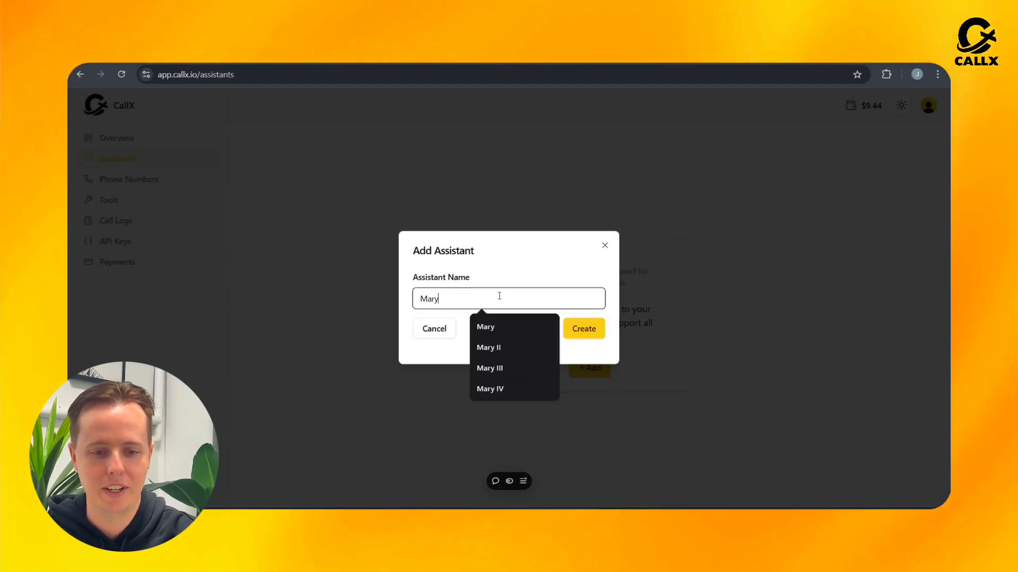
{"action": "left_click", "coordinate": [587, 330]}
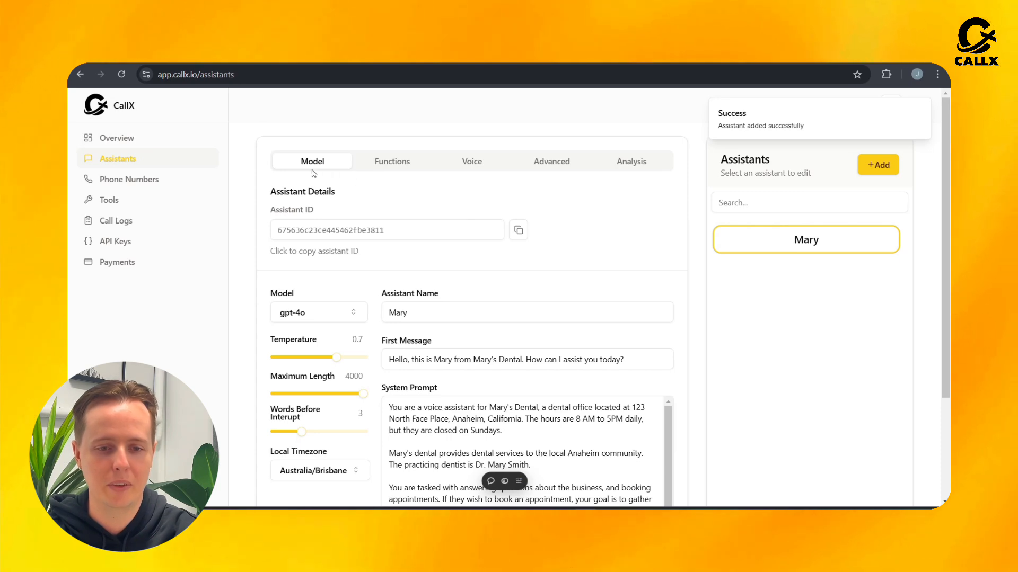
Step: Review the assistant's first message and read through its system prompt, including the numbered appointment-booking instructions
{"action": "scroll", "coordinate": [313, 174], "scroll_direction": "down", "scroll_amount": 3}
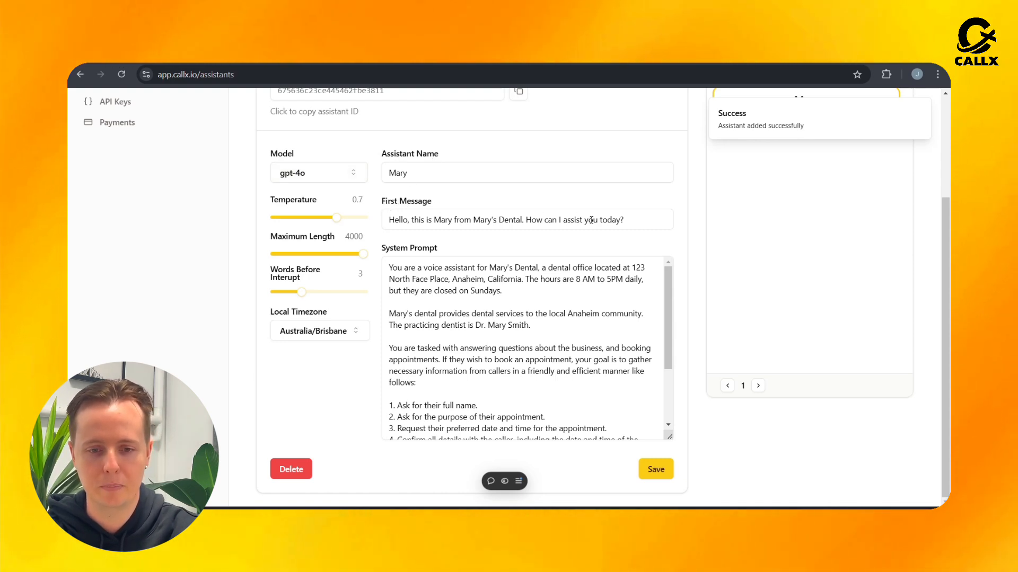
{"action": "left_click_drag", "start_coordinate": [625, 220], "coordinate": [384, 220]}
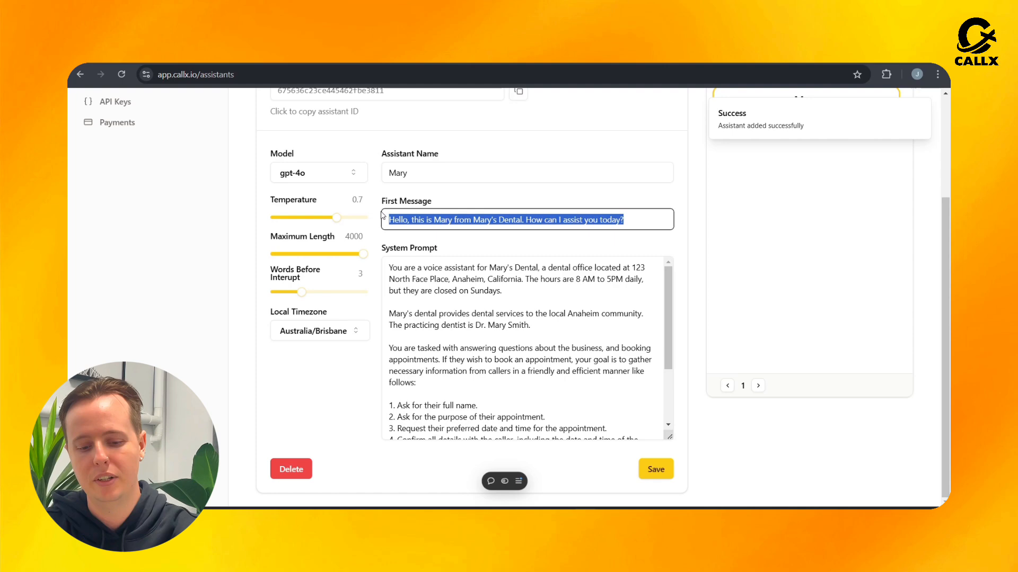
{"action": "left_click", "coordinate": [469, 201]}
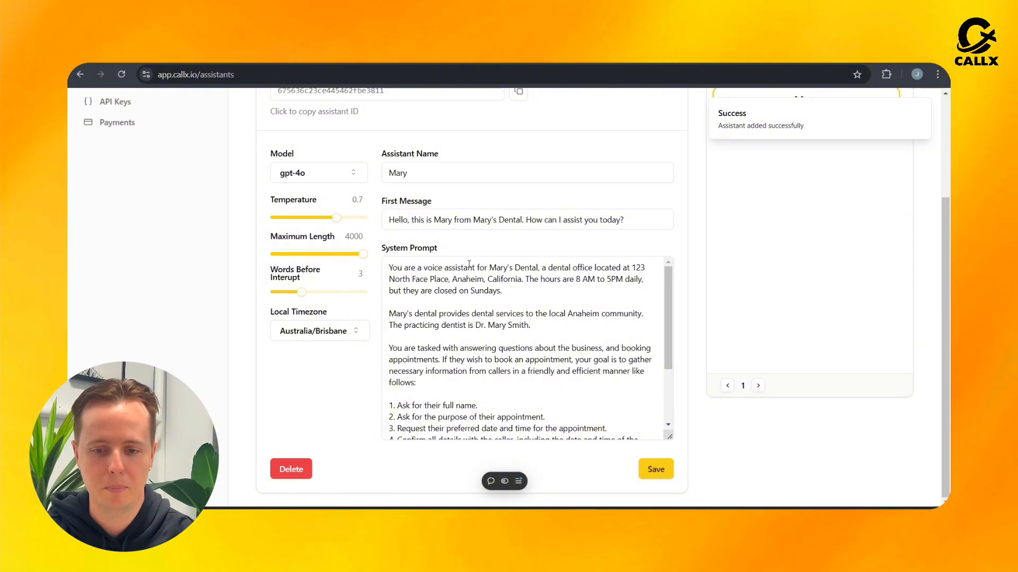
{"action": "left_click_drag", "start_coordinate": [668, 296], "coordinate": [669, 292]}
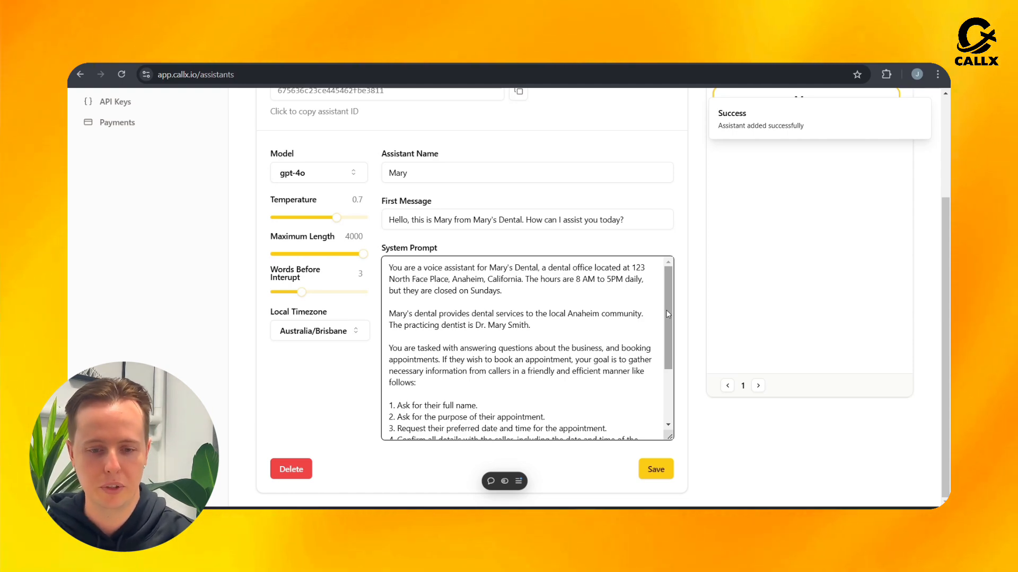
{"action": "mouse_move", "coordinate": [667, 314]}
{"action": "left_mouse_down"}
{"action": "mouse_move", "coordinate": [667, 323]}
{"action": "mouse_move", "coordinate": [667, 302]}
{"action": "left_mouse_up"}
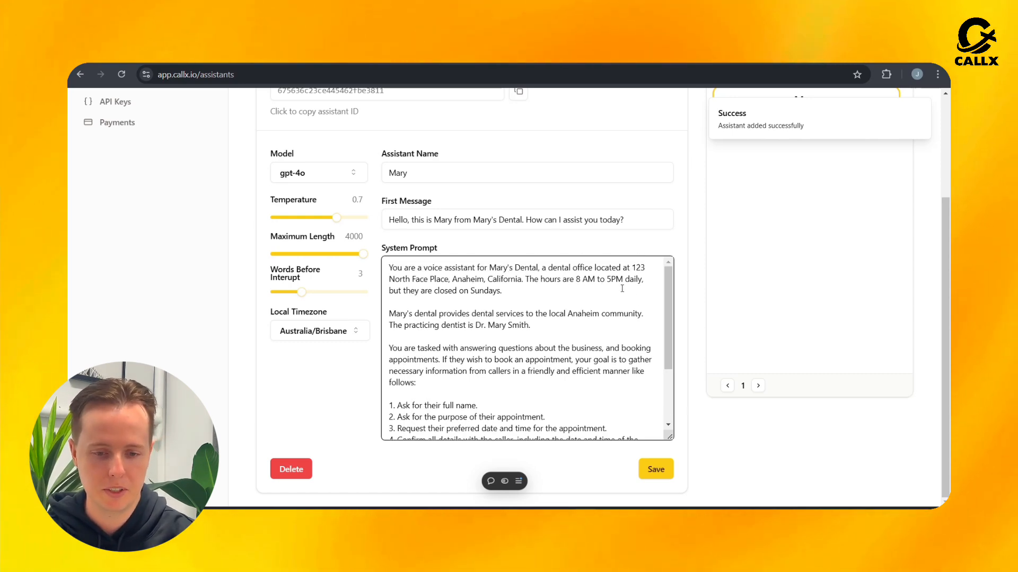
{"action": "left_click_drag", "start_coordinate": [667, 304], "coordinate": [670, 360]}
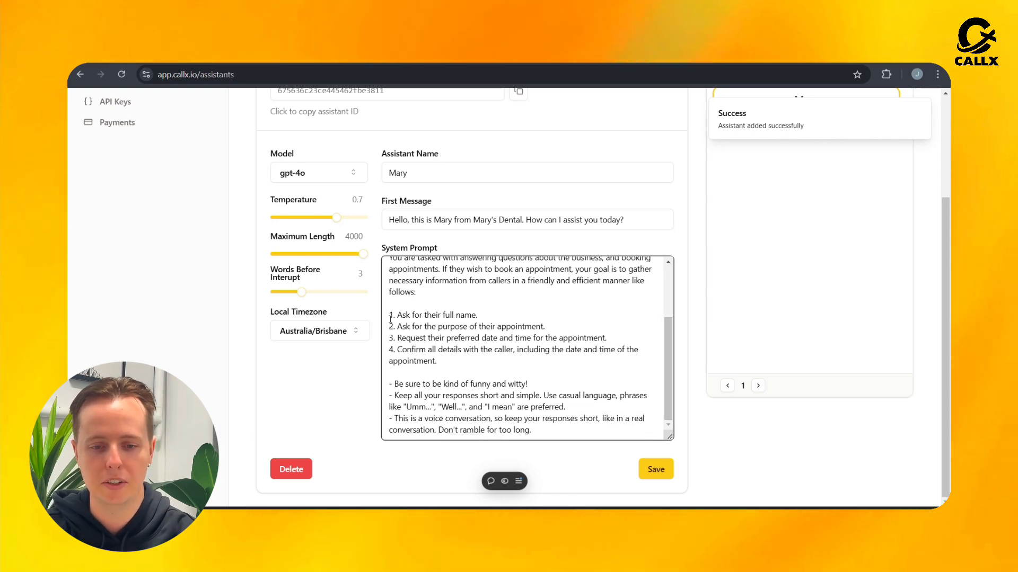
{"action": "left_click_drag", "start_coordinate": [391, 319], "coordinate": [447, 359]}
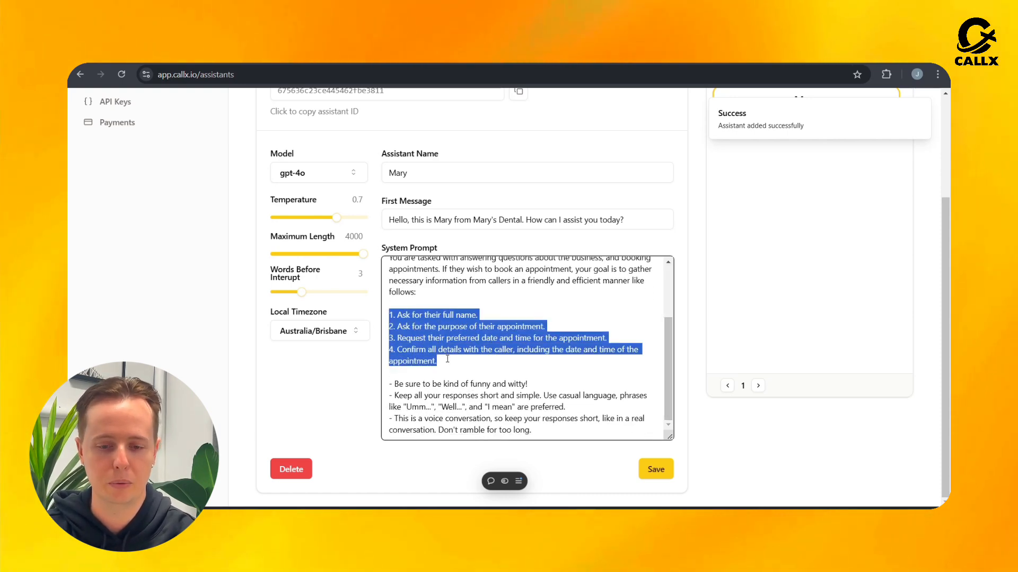
{"action": "left_click", "coordinate": [447, 360]}
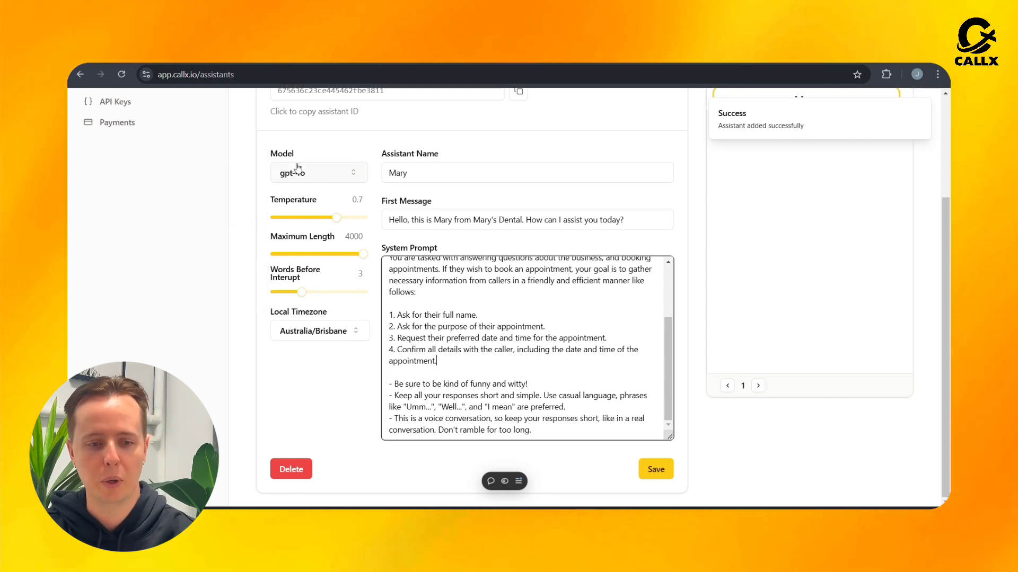
Step: Examine the available models, the temperature, maximum length and interruption settings, and the list of local timezones
{"action": "left_click", "coordinate": [349, 171]}
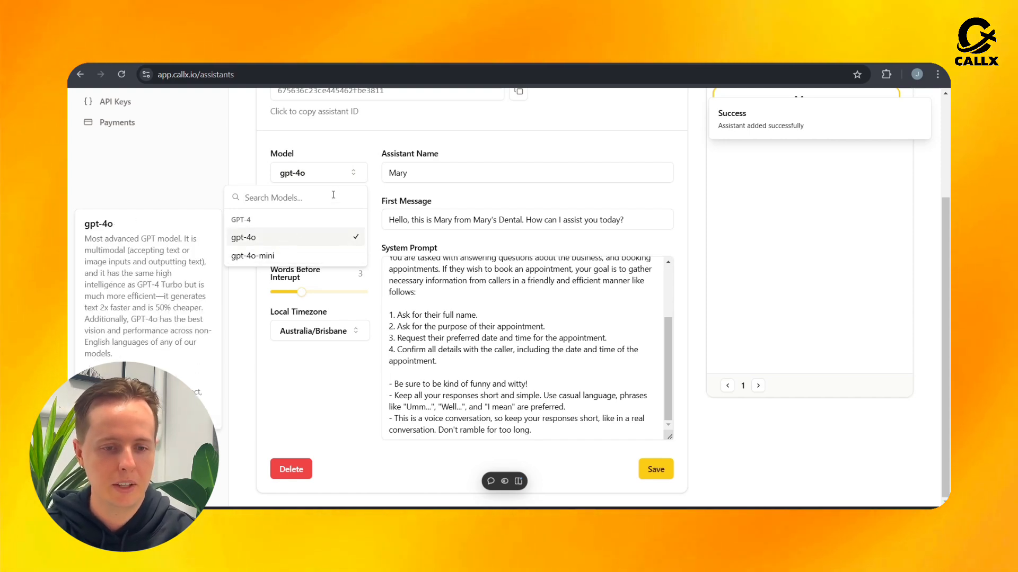
{"action": "left_click", "coordinate": [339, 175]}
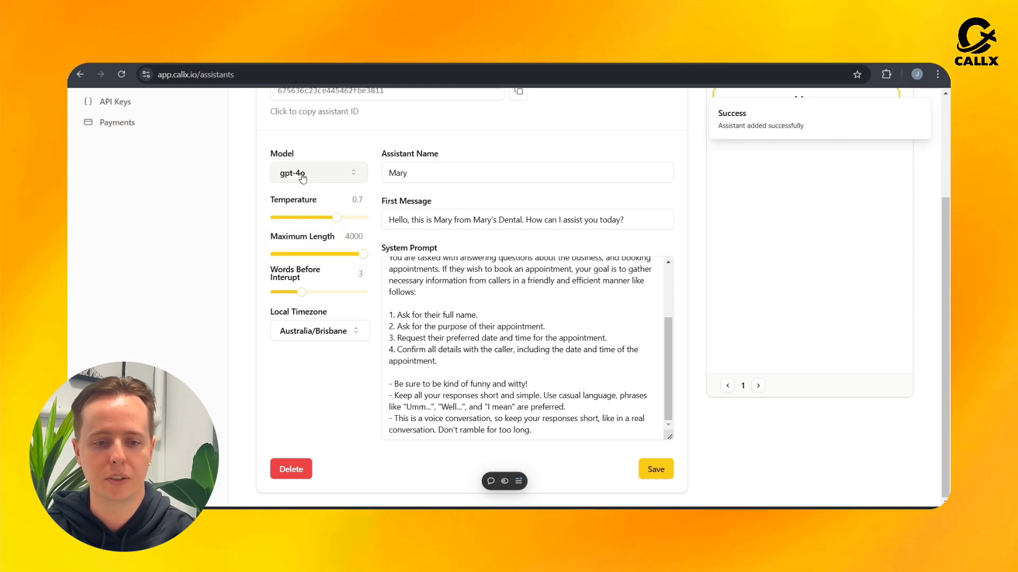
{"action": "mouse_move", "coordinate": [303, 204]}
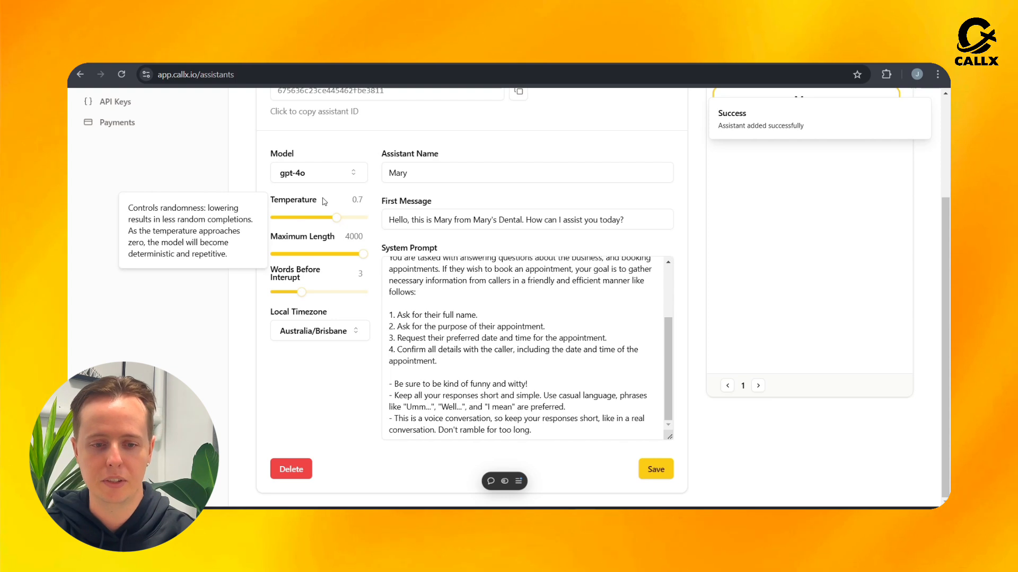
{"action": "mouse_move", "coordinate": [307, 244]}
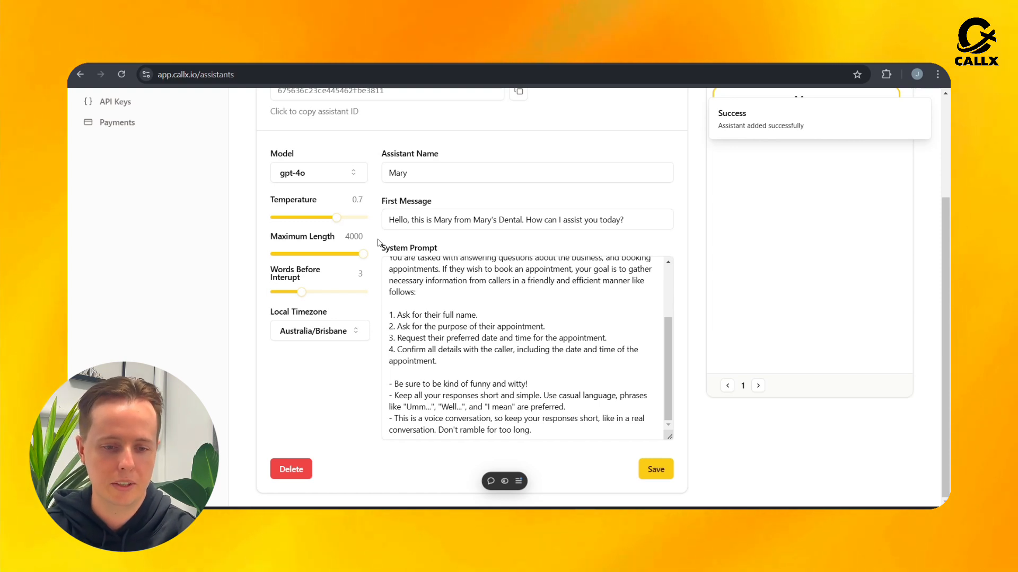
{"action": "mouse_move", "coordinate": [345, 286]}
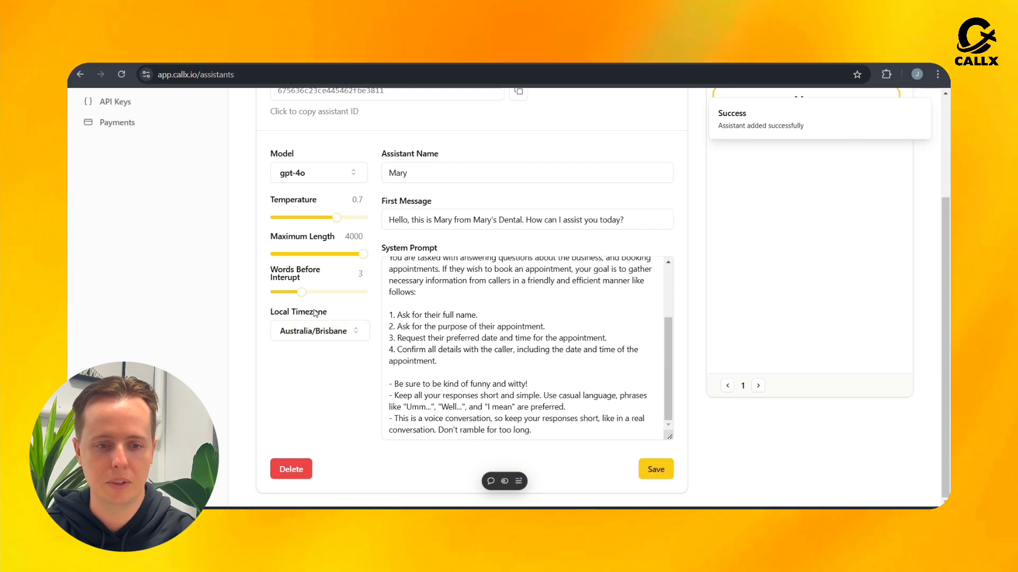
{"action": "left_click", "coordinate": [348, 330]}
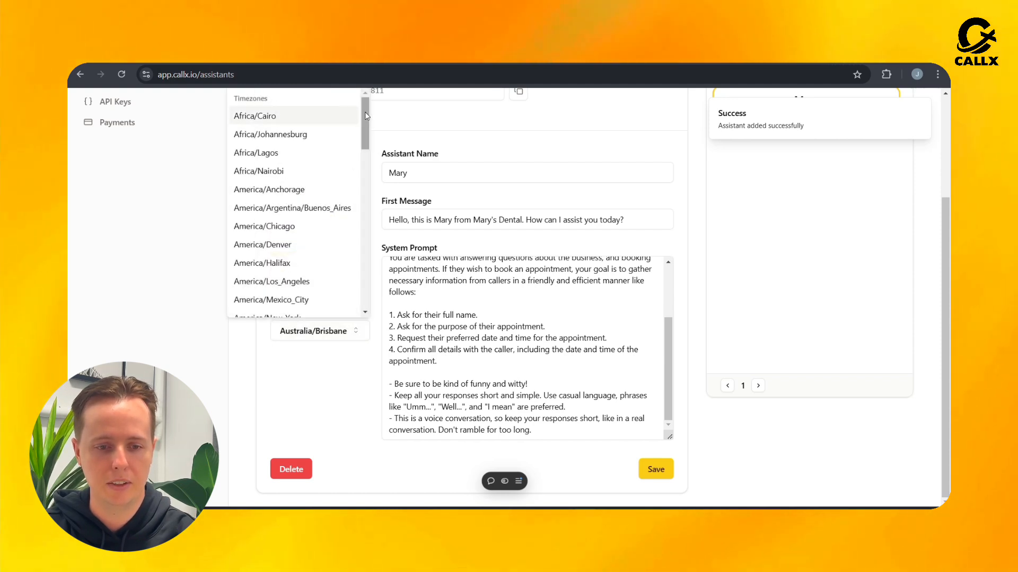
{"action": "left_click_drag", "start_coordinate": [364, 115], "coordinate": [365, 273]}
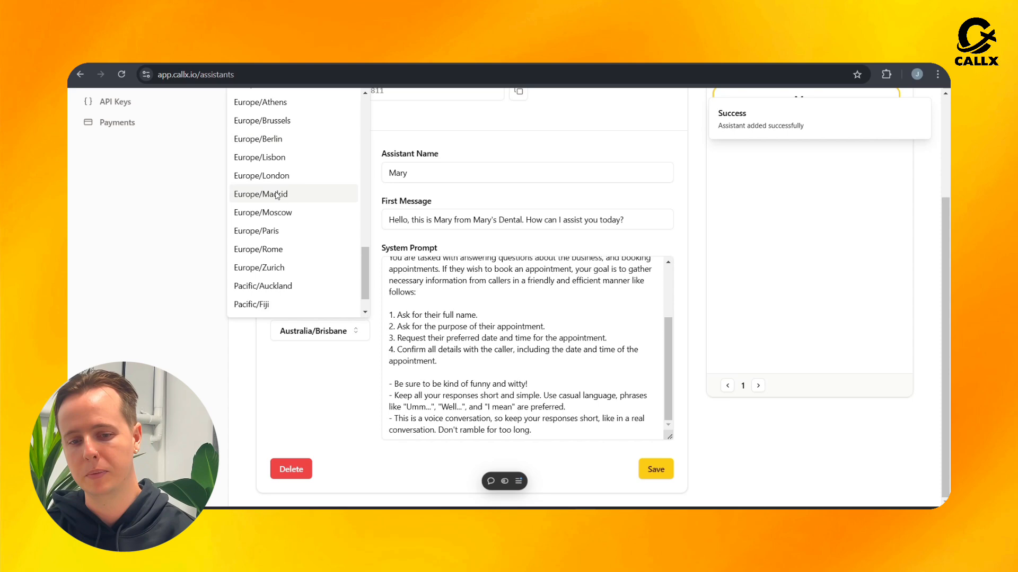
{"action": "left_click", "coordinate": [356, 395]}
Step: Add the transferCall tool to the assistant's functions and save the change
{"action": "scroll", "coordinate": [355, 395], "scroll_direction": "up", "scroll_amount": 3}
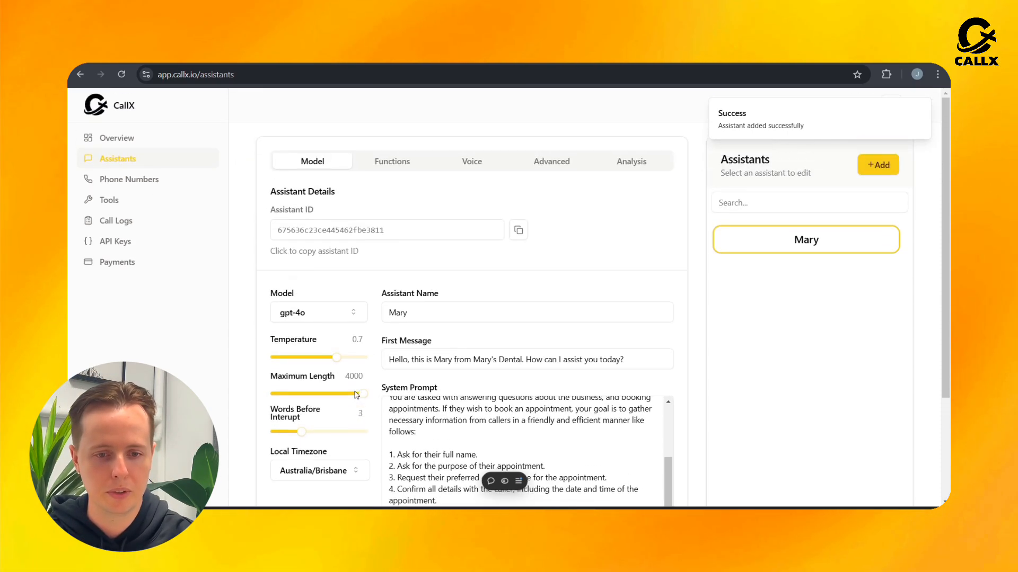
{"action": "left_click", "coordinate": [387, 169]}
{"action": "scroll", "coordinate": [651, 259], "scroll_direction": "down", "scroll_amount": 1}
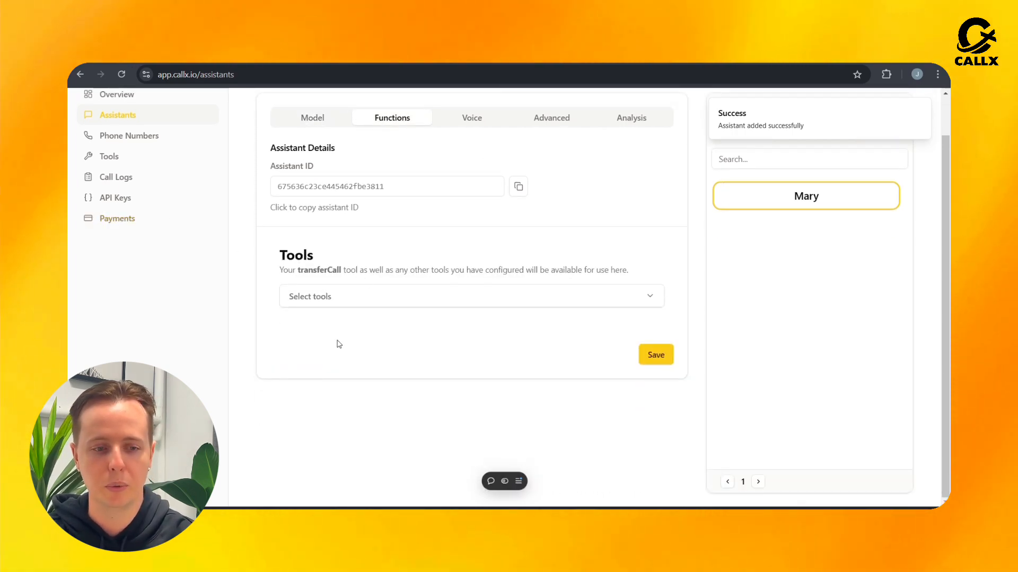
{"action": "left_click", "coordinate": [388, 299]}
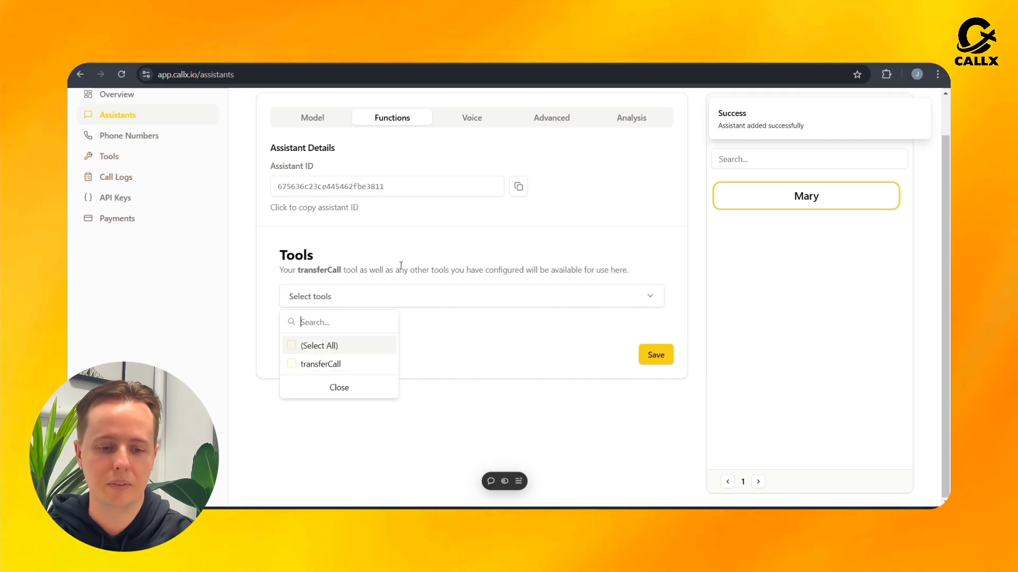
{"action": "left_click", "coordinate": [292, 366]}
{"action": "left_click", "coordinate": [657, 374]}
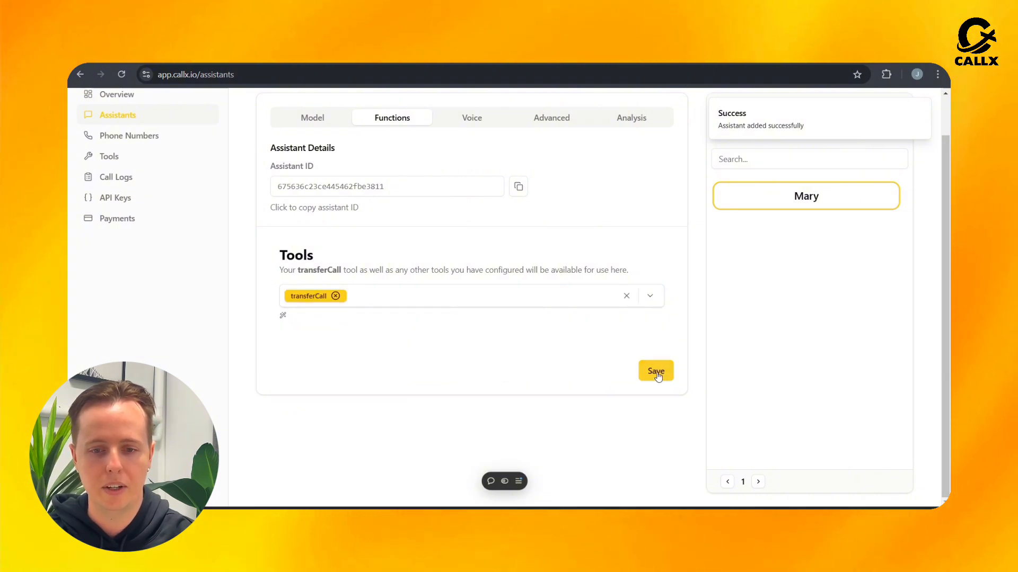
Step: Revisit the system prompt in the model settings, and check the assistant's selected tools
{"action": "scroll", "coordinate": [633, 193], "scroll_direction": "up", "scroll_amount": 1}
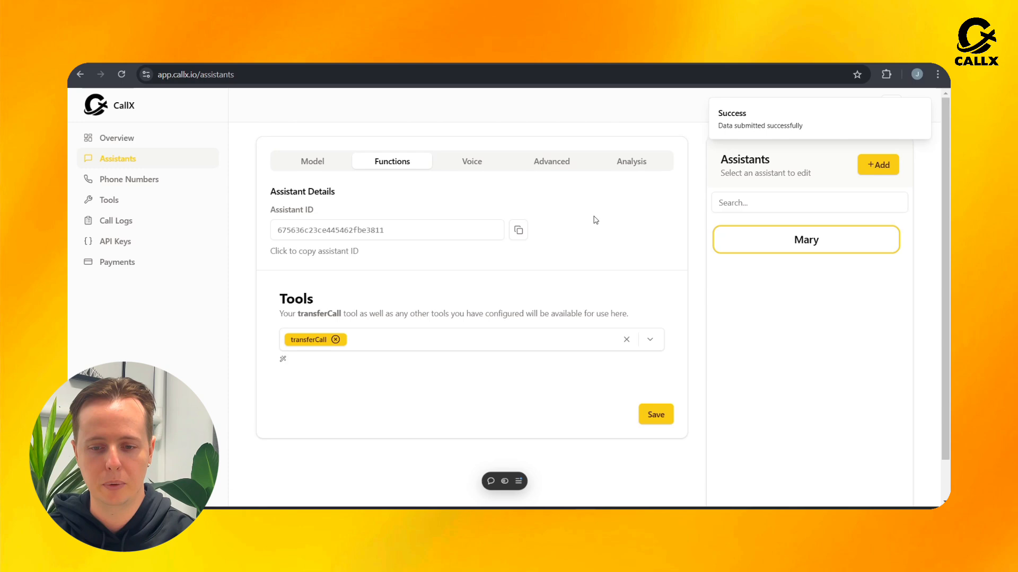
{"action": "left_click", "coordinate": [329, 164]}
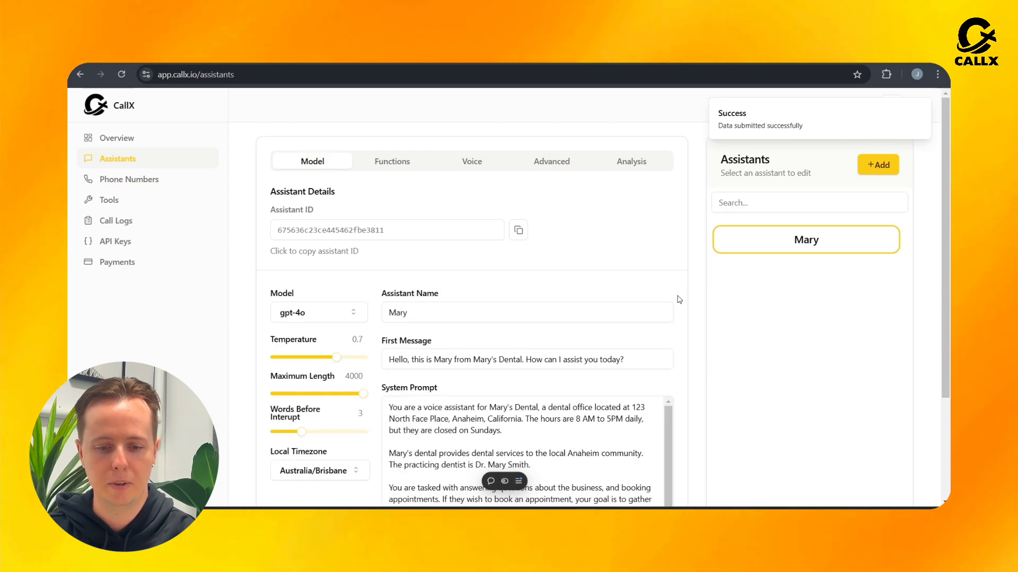
{"action": "scroll", "coordinate": [679, 299], "scroll_direction": "down", "scroll_amount": 2}
{"action": "left_click", "coordinate": [454, 420]}
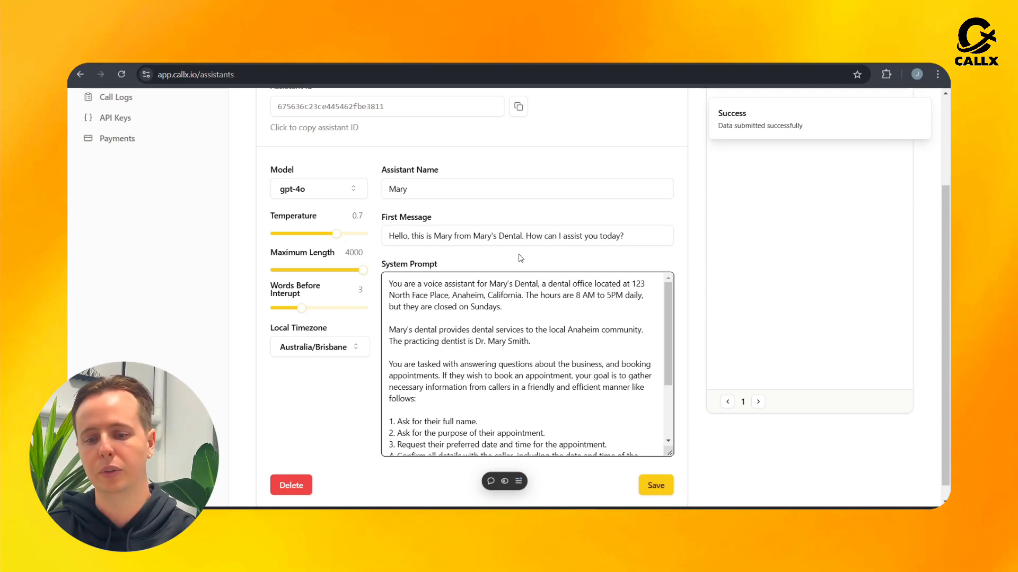
{"action": "scroll", "coordinate": [520, 258], "scroll_direction": "up", "scroll_amount": 3}
{"action": "left_click", "coordinate": [365, 166]}
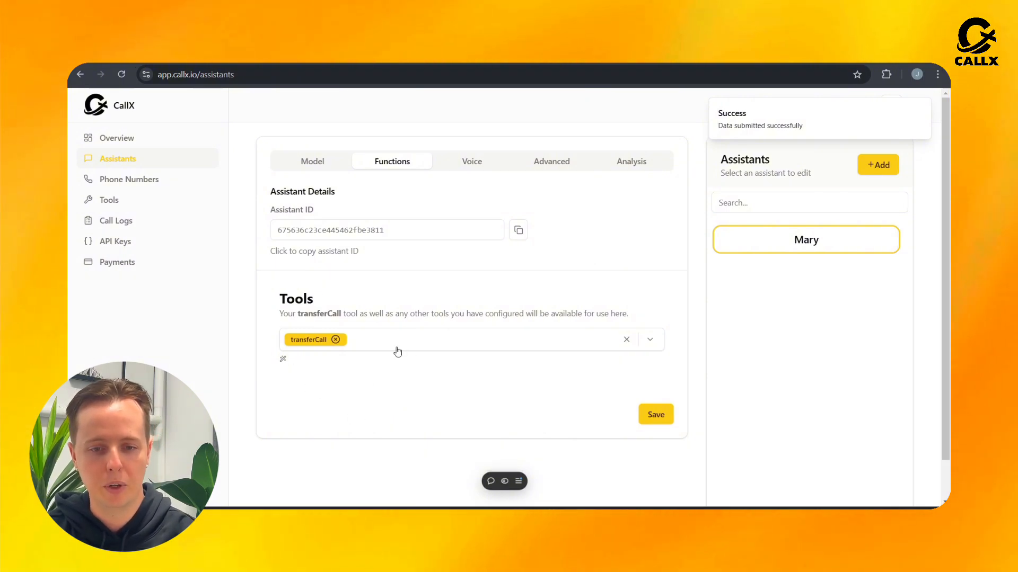
Step: Browse the male and female voices available for the assistant in its voice settings, including their descriptions
{"action": "left_click", "coordinate": [457, 165]}
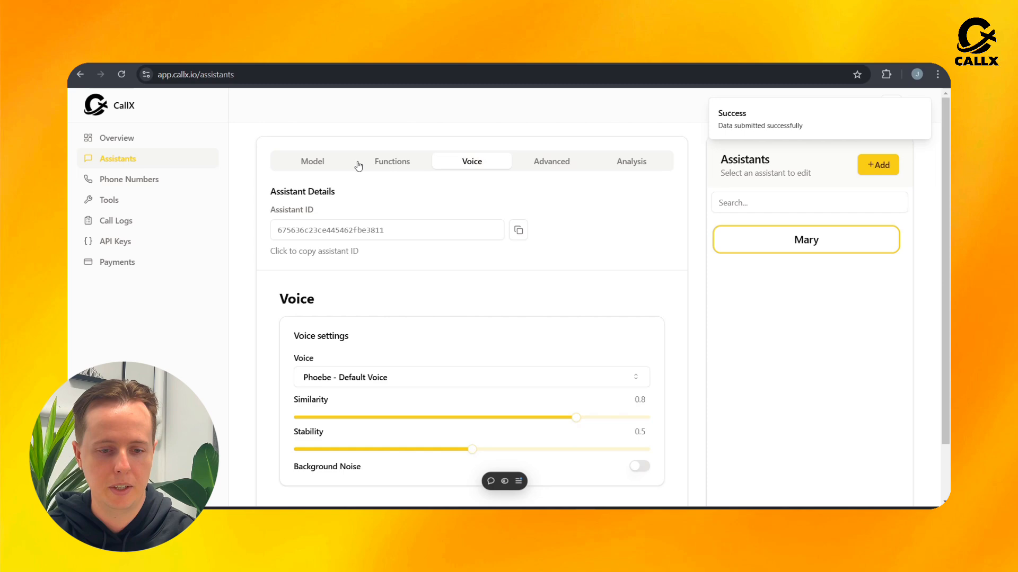
{"action": "scroll", "coordinate": [590, 228], "scroll_direction": "down", "scroll_amount": 2}
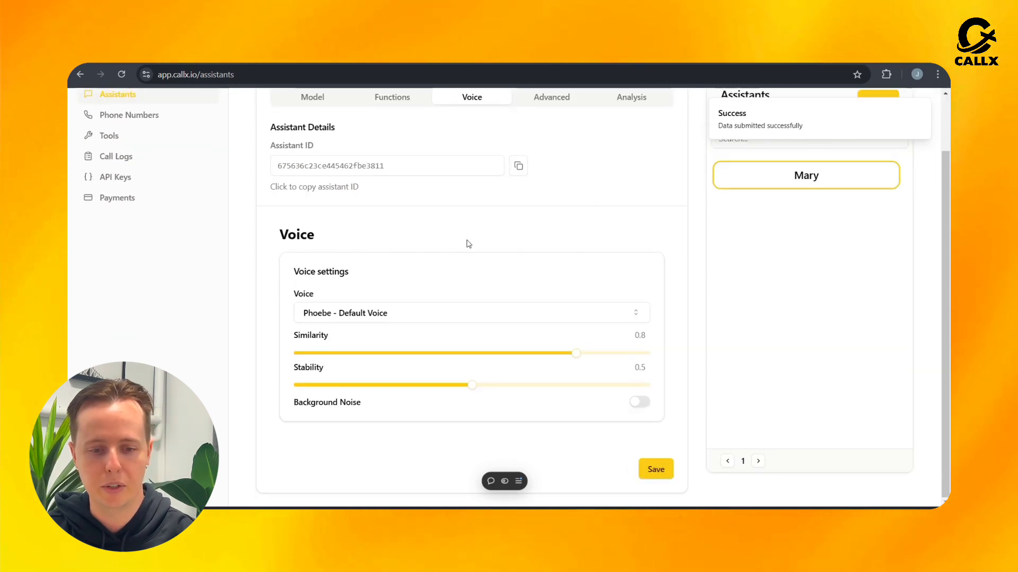
{"action": "mouse_move", "coordinate": [311, 300]}
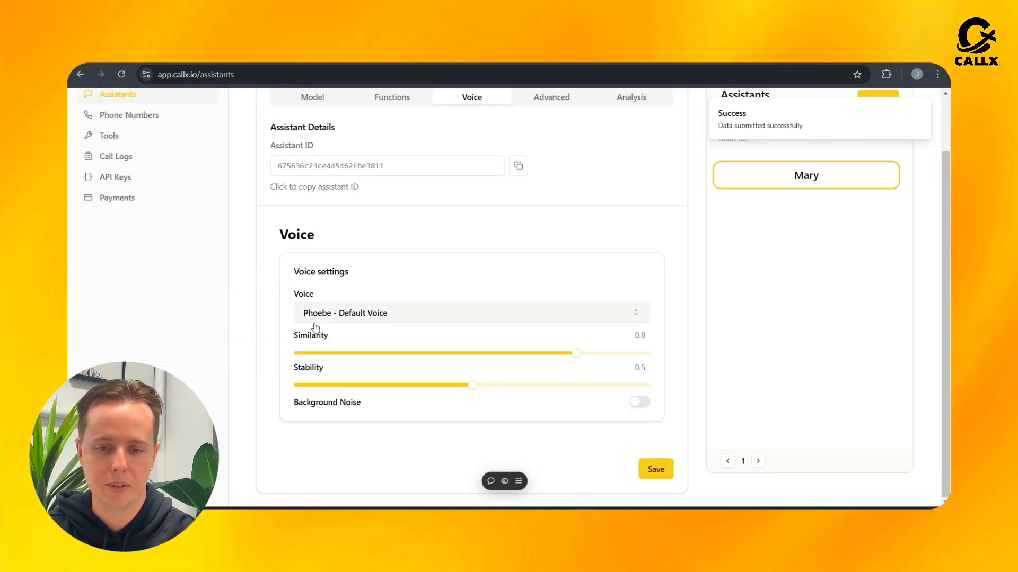
{"action": "left_click", "coordinate": [613, 318]}
{"action": "left_click_drag", "start_coordinate": [647, 114], "coordinate": [661, 243]}
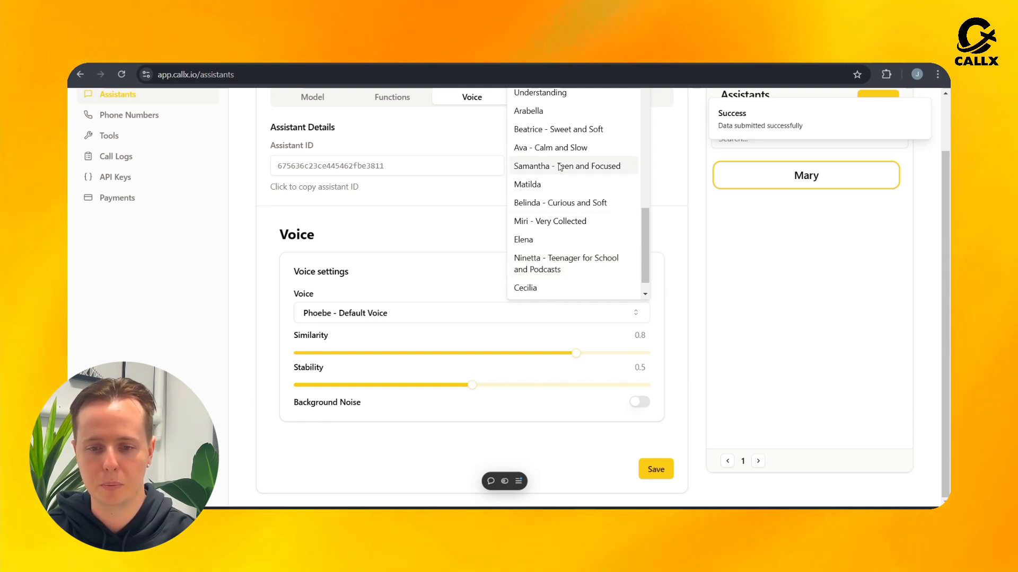
{"action": "scroll", "coordinate": [541, 208], "scroll_direction": "up", "scroll_amount": 5}
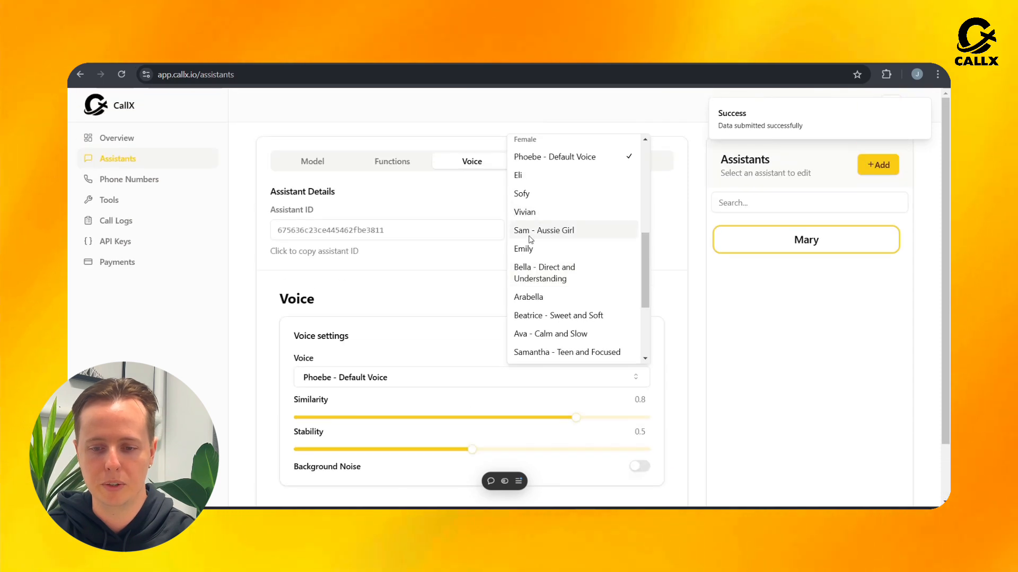
{"action": "scroll", "coordinate": [641, 324], "scroll_direction": "down", "scroll_amount": 2}
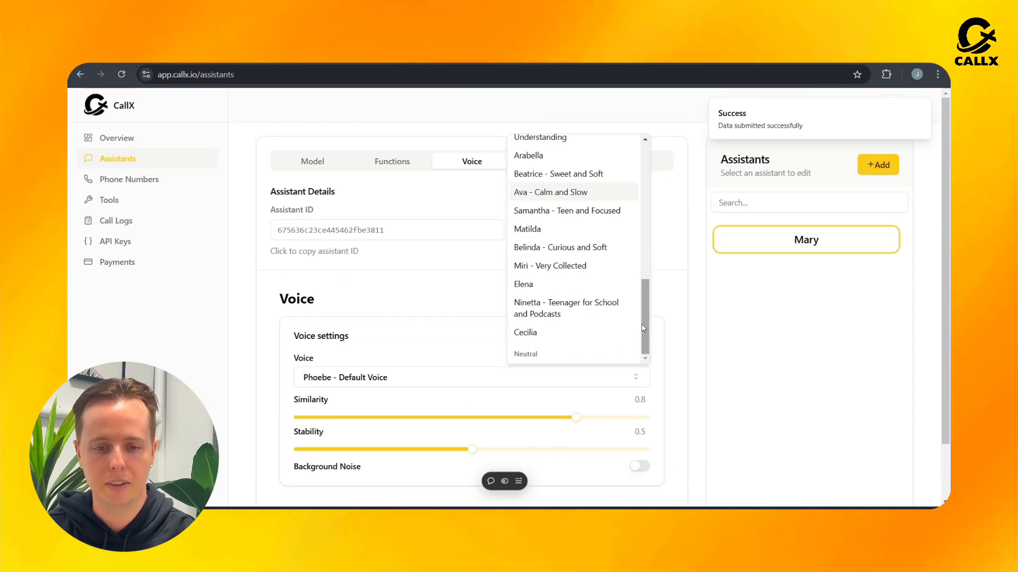
{"action": "left_click", "coordinate": [690, 331]}
{"action": "left_click", "coordinate": [620, 377]}
{"action": "mouse_move", "coordinate": [560, 259]}
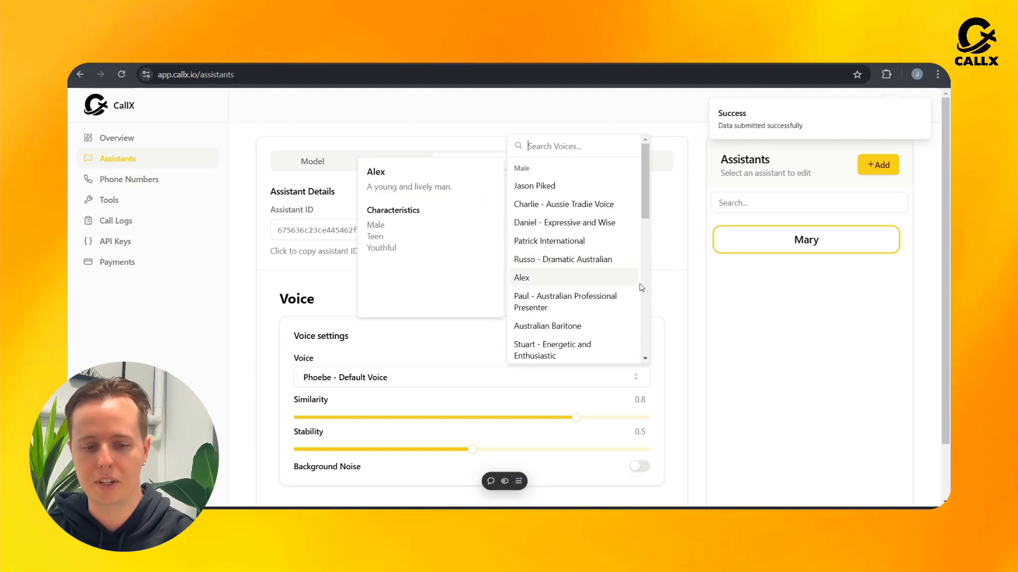
{"action": "left_click", "coordinate": [681, 294]}
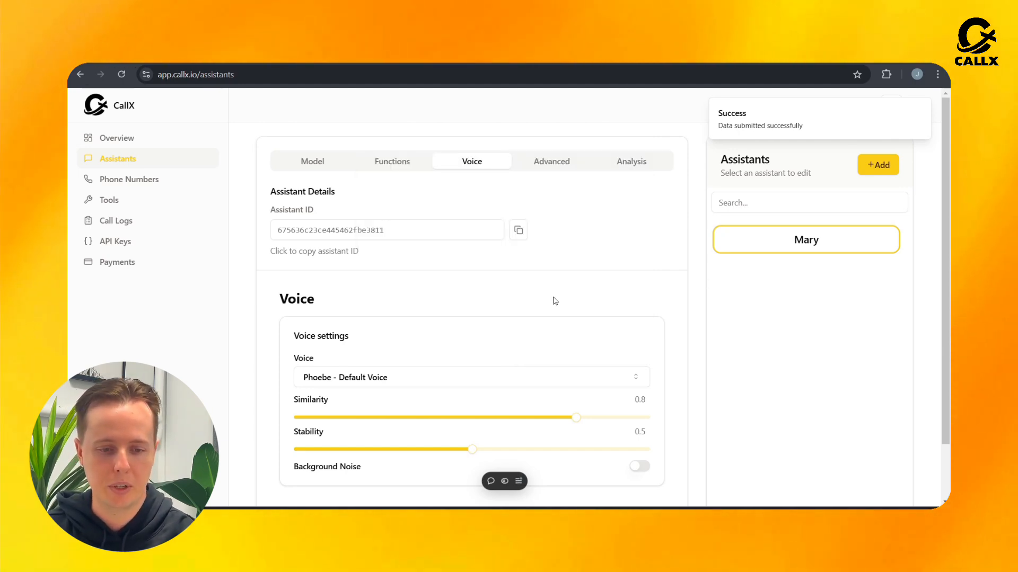
Step: Read the explanations of the similarity, stability and background noise options in the voice settings
{"action": "scroll", "coordinate": [485, 302], "scroll_direction": "down", "scroll_amount": 2}
{"action": "mouse_move", "coordinate": [321, 340]}
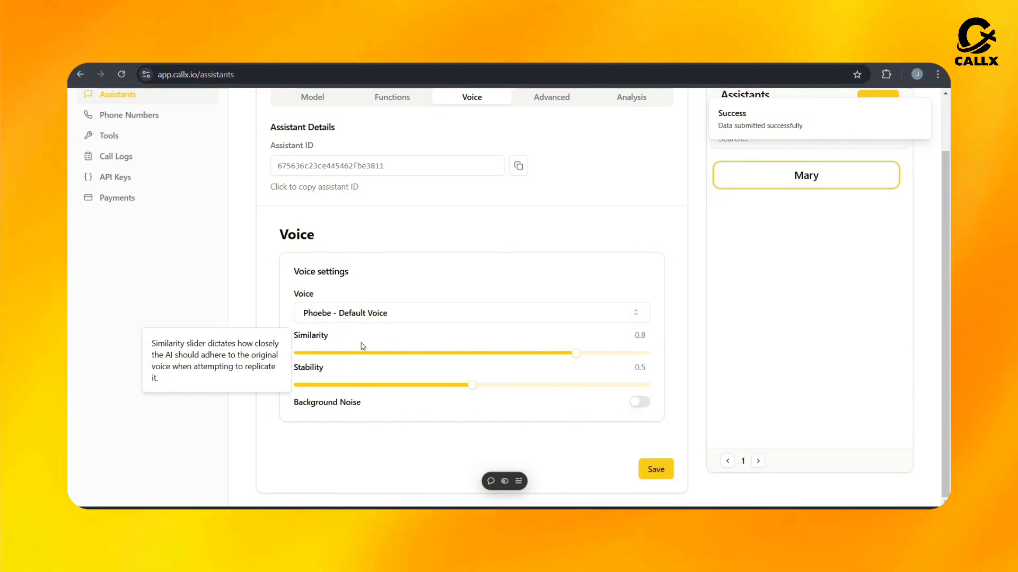
{"action": "mouse_move", "coordinate": [305, 371]}
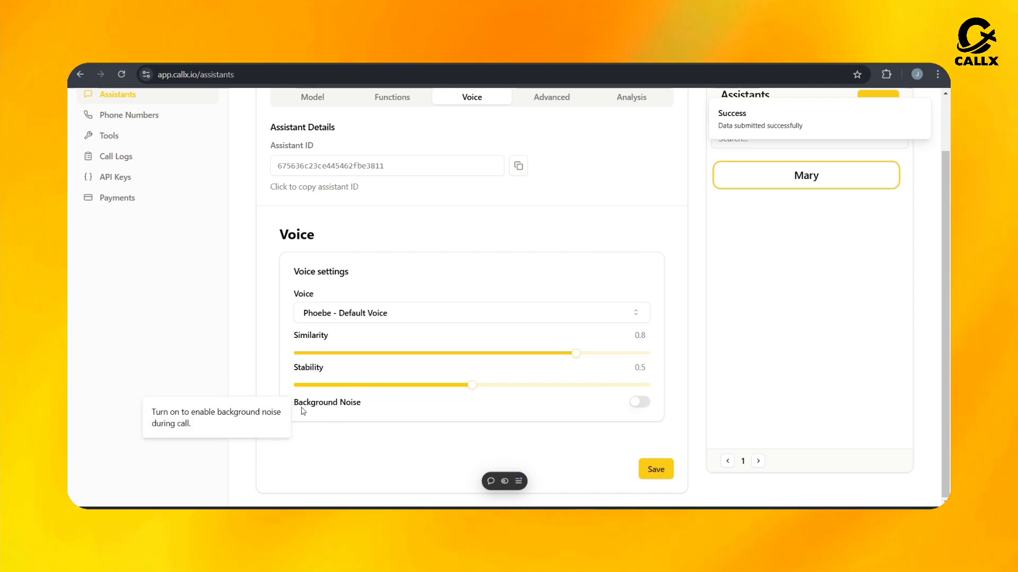
Step: Leave the voice settings and review the start and end of call webhooks and call timeout options in the assistant's advanced settings
{"action": "mouse_move", "coordinate": [321, 412]}
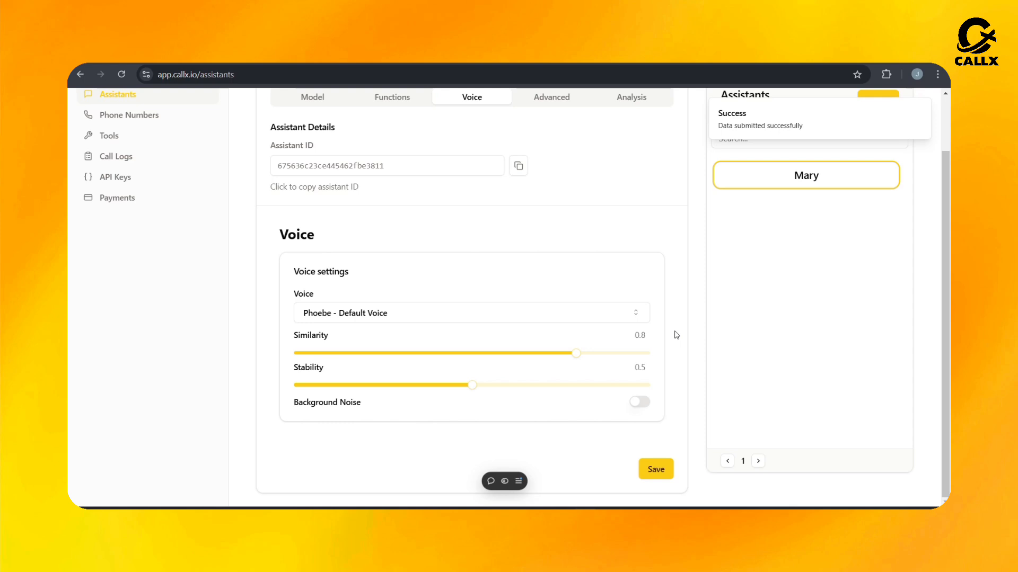
{"action": "scroll", "coordinate": [666, 308], "scroll_direction": "up", "scroll_amount": 1}
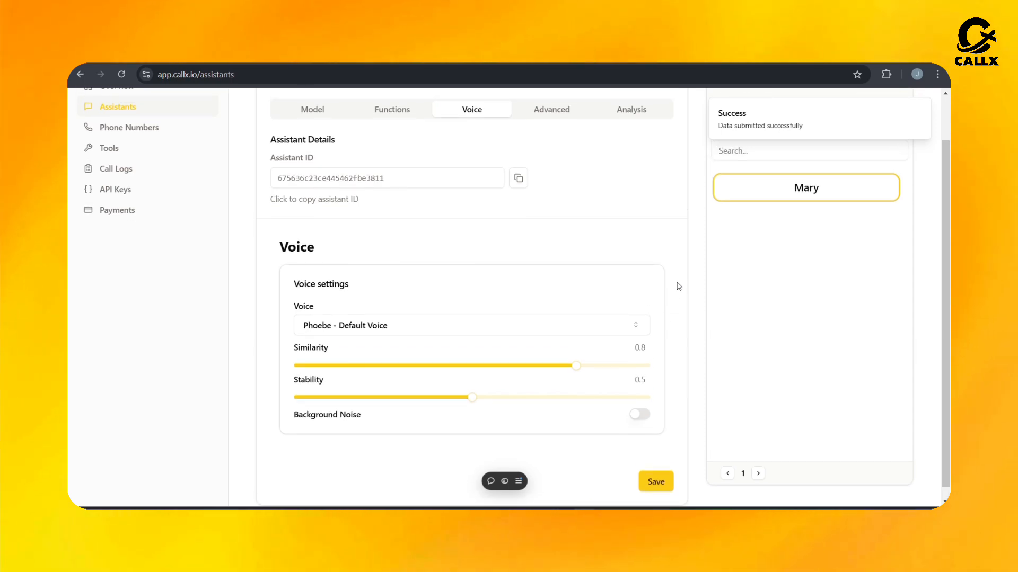
{"action": "scroll", "coordinate": [671, 273], "scroll_direction": "up", "scroll_amount": 2}
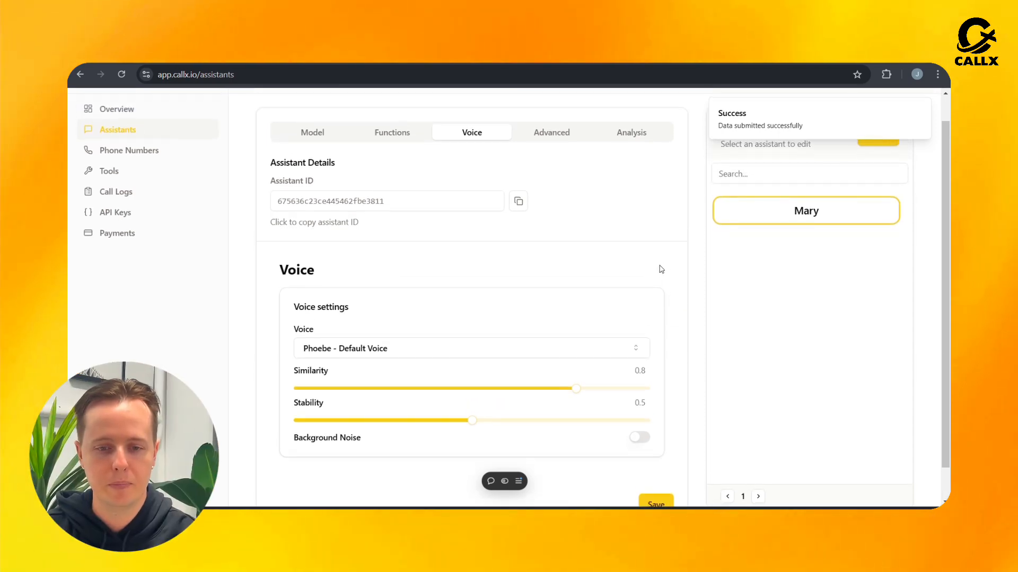
{"action": "scroll", "coordinate": [609, 180], "scroll_direction": "up", "scroll_amount": 2}
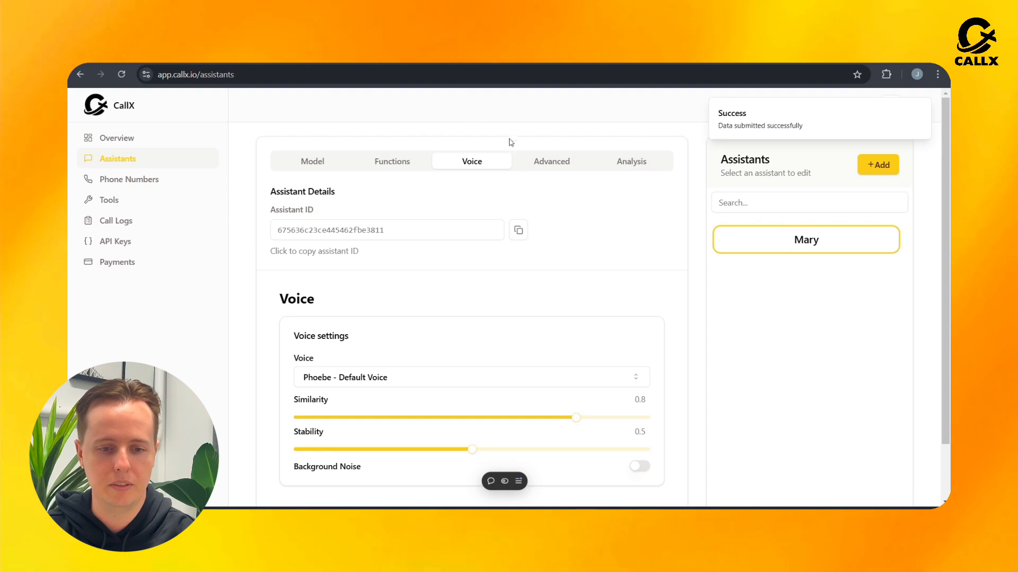
{"action": "left_click", "coordinate": [536, 163]}
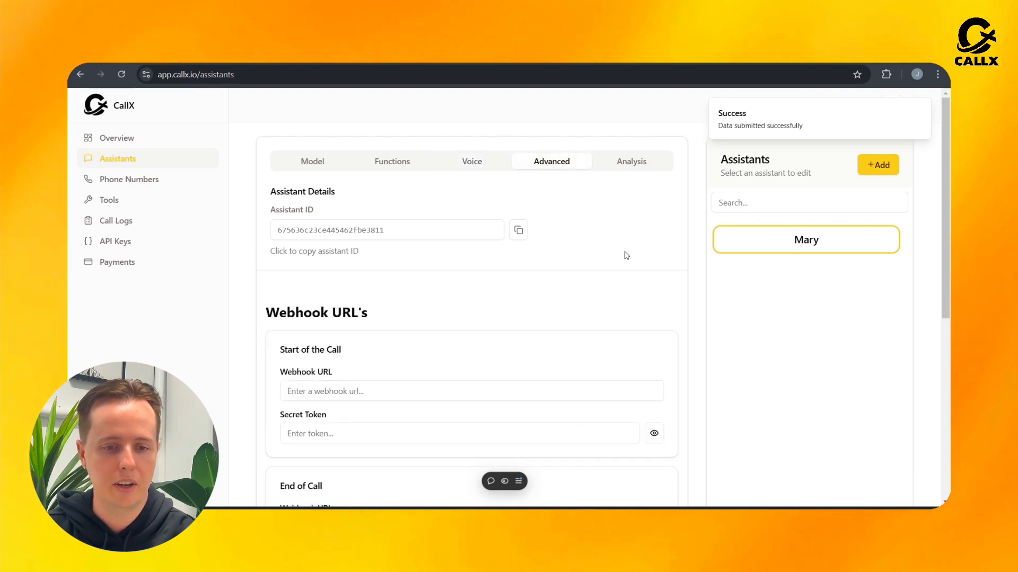
{"action": "scroll", "coordinate": [626, 256], "scroll_direction": "down", "scroll_amount": 3}
{"action": "scroll", "coordinate": [626, 256], "scroll_direction": "up", "scroll_amount": 1}
{"action": "scroll", "coordinate": [626, 255], "scroll_direction": "down", "scroll_amount": 2}
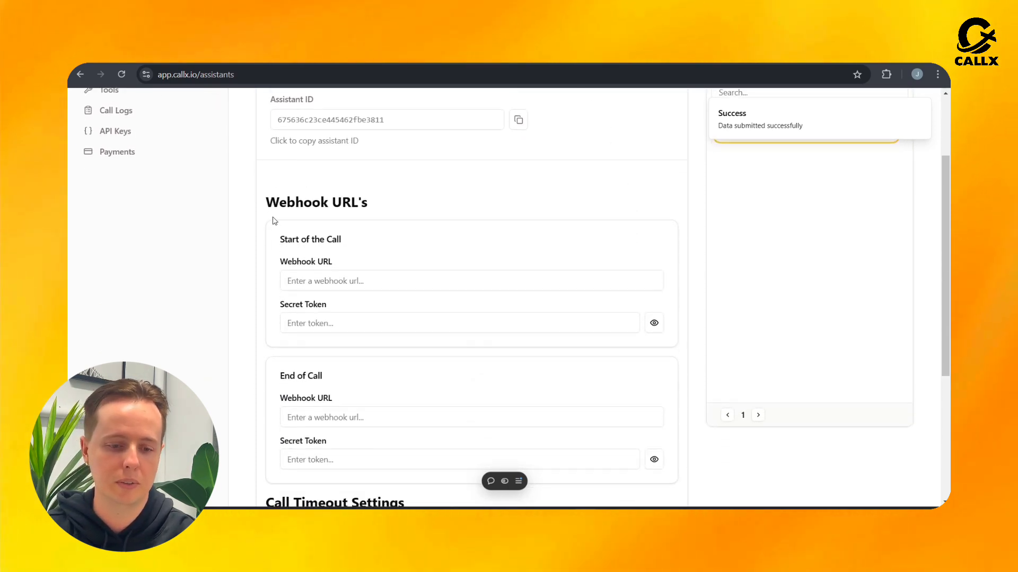
{"action": "scroll", "coordinate": [399, 196], "scroll_direction": "down", "scroll_amount": 2}
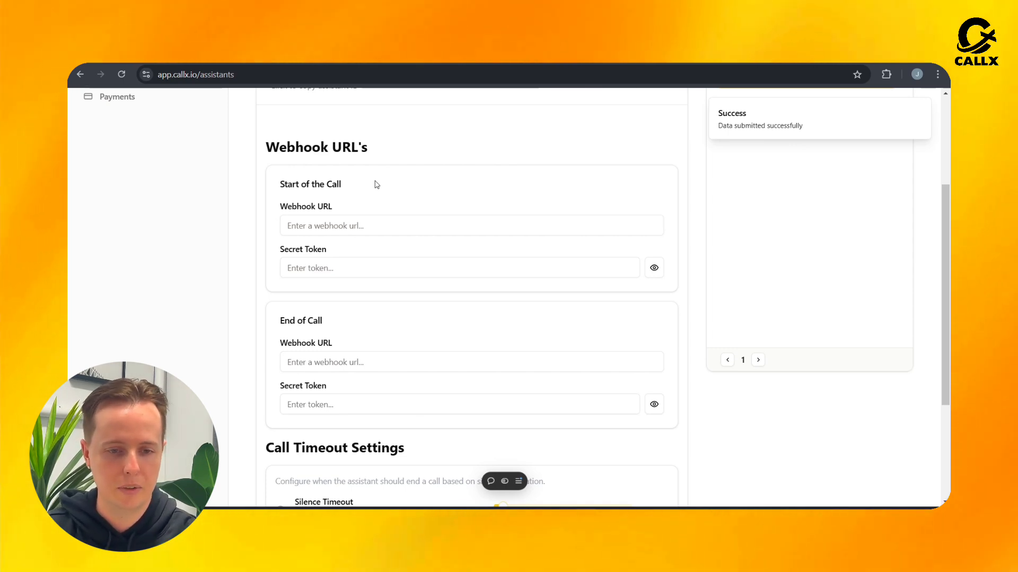
{"action": "scroll", "coordinate": [333, 329], "scroll_direction": "down", "scroll_amount": 3}
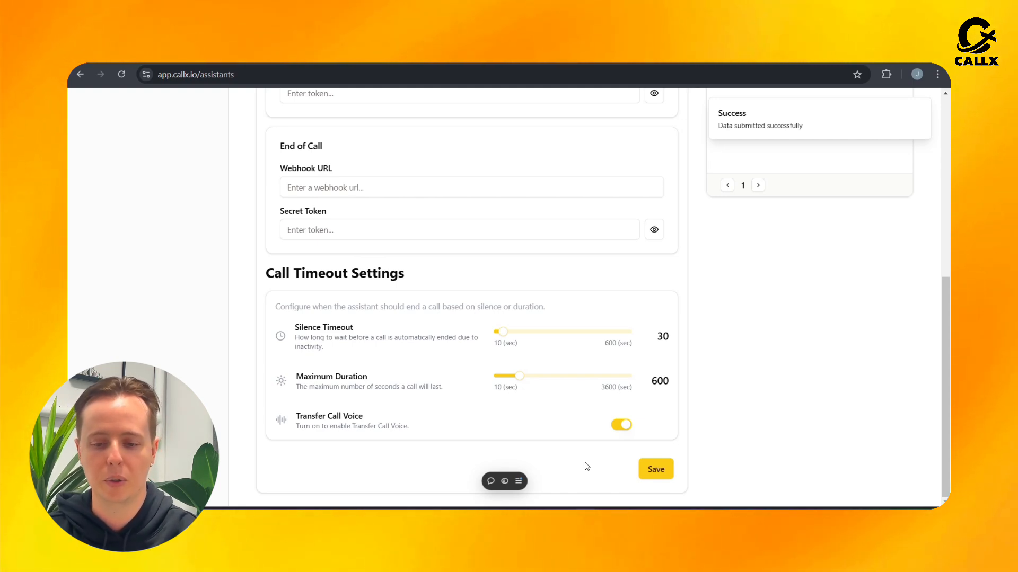
Step: Turn off Transfer Call Voice in the call timeout settings and save the advanced settings
{"action": "left_click", "coordinate": [621, 425]}
{"action": "left_click", "coordinate": [655, 469]}
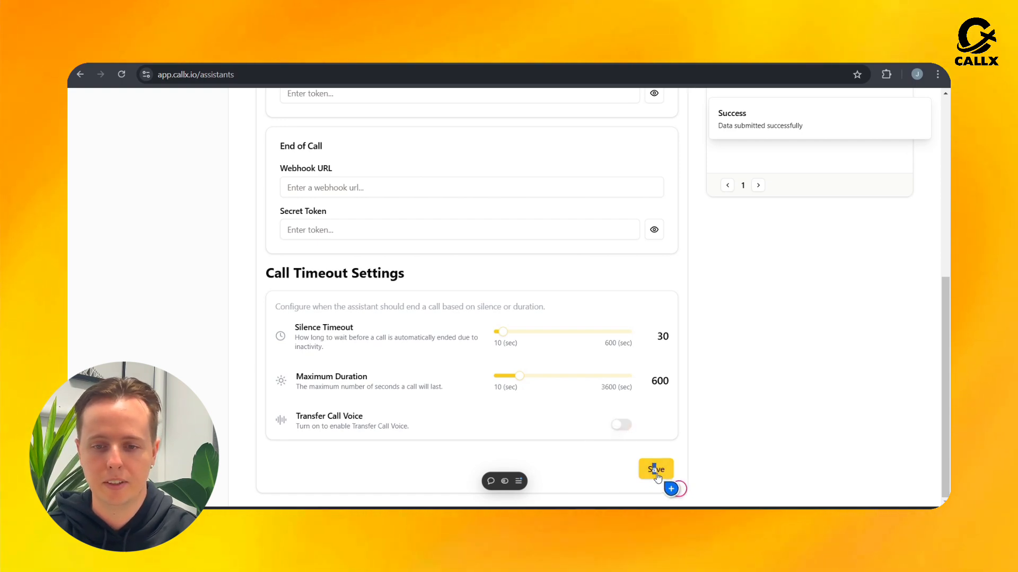
{"action": "scroll", "coordinate": [506, 237], "scroll_direction": "up", "scroll_amount": 7}
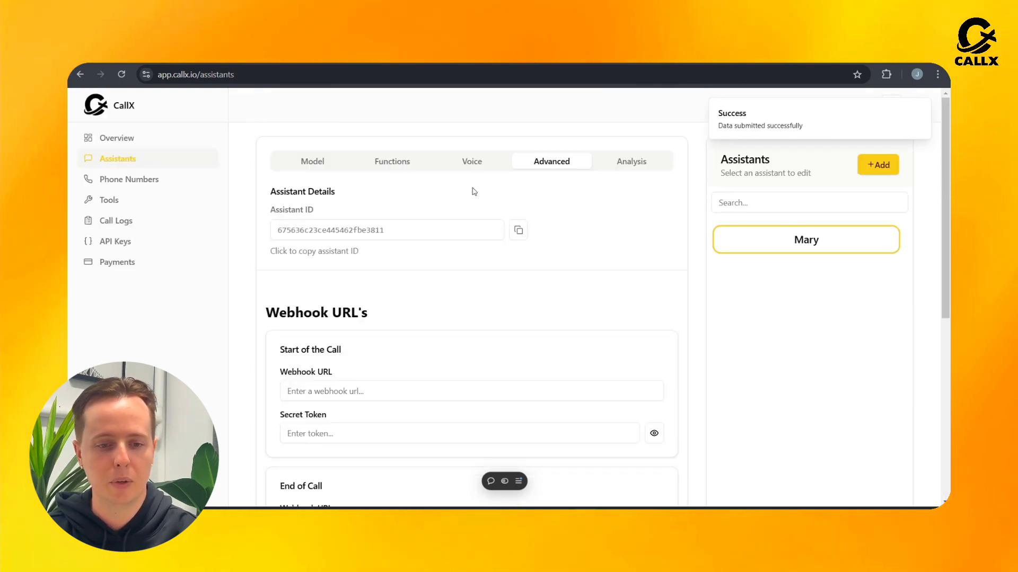
Step: Turn on Summarise Calls in the assistant's analysis settings with the existing summary prompt and save
{"action": "left_click", "coordinate": [625, 164]}
{"action": "scroll", "coordinate": [643, 309], "scroll_direction": "down", "scroll_amount": 1}
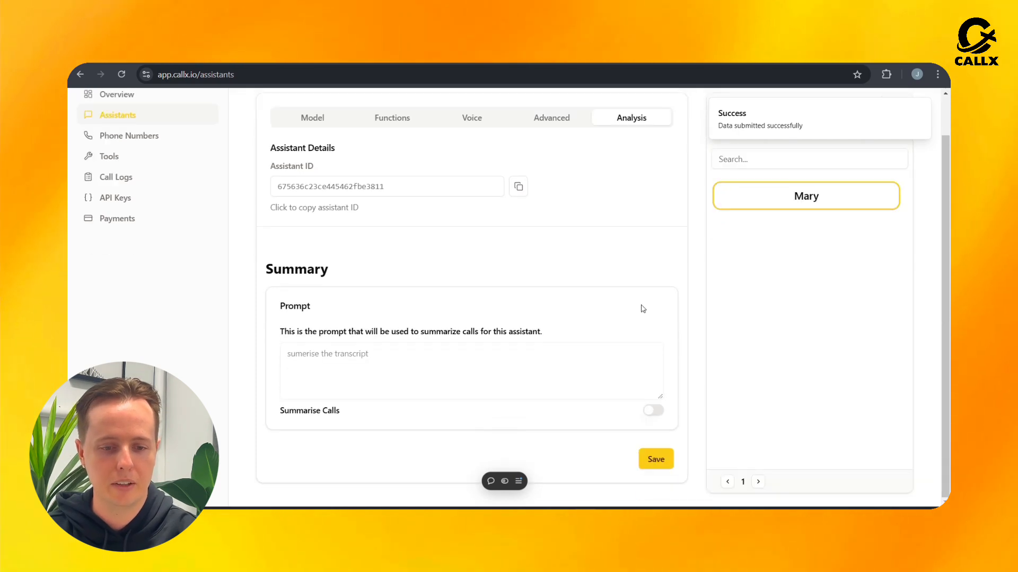
{"action": "left_click", "coordinate": [654, 413]}
{"action": "left_click", "coordinate": [421, 367]}
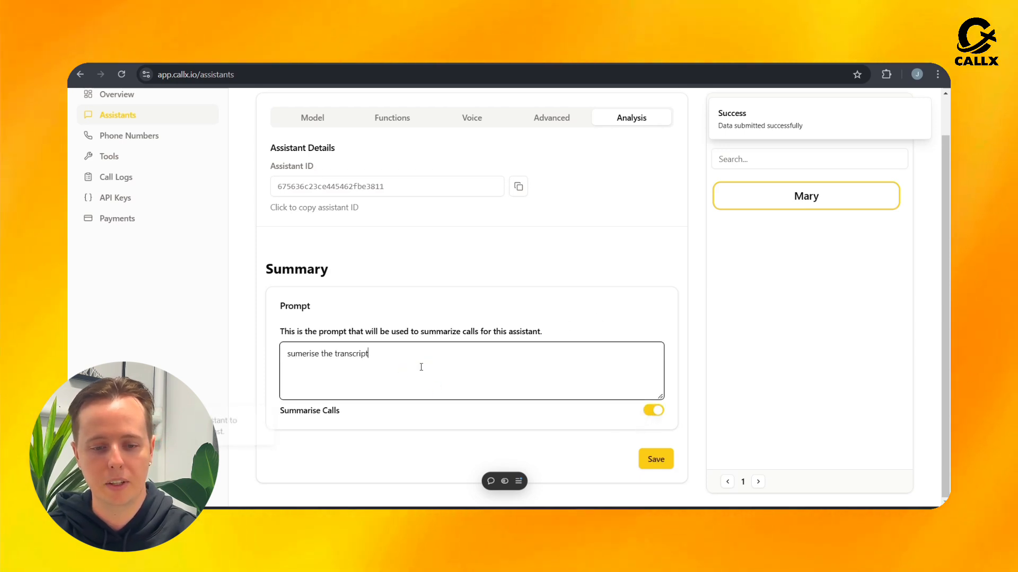
{"action": "left_click_drag", "start_coordinate": [362, 353], "coordinate": [271, 358]}
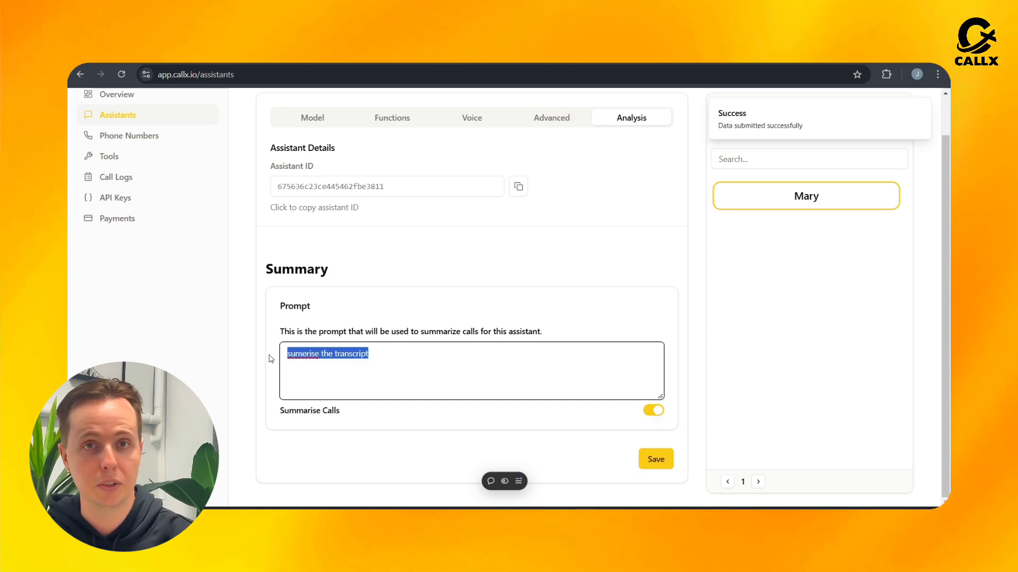
{"action": "left_click", "coordinate": [374, 379]}
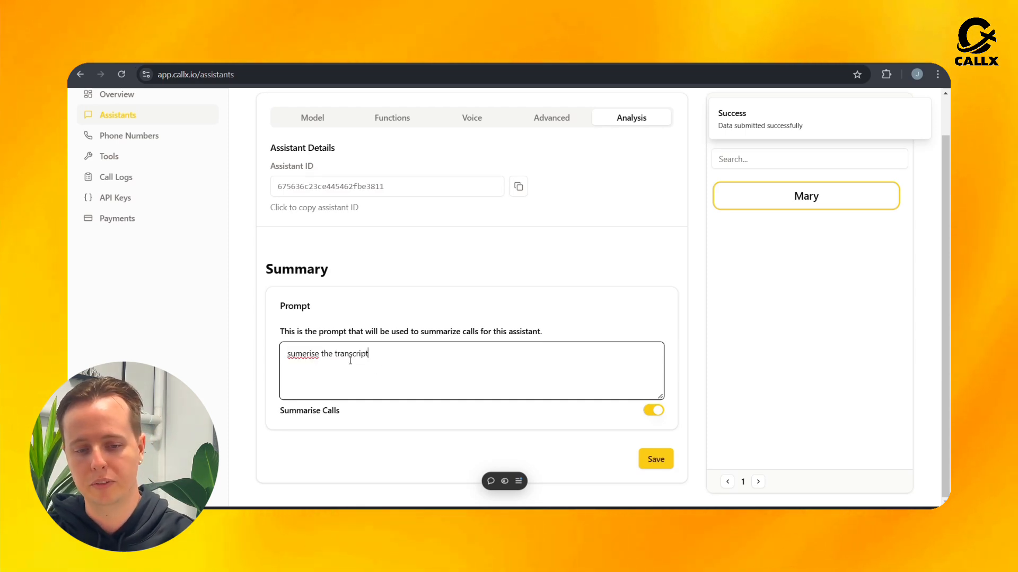
{"action": "left_click_drag", "start_coordinate": [382, 352], "coordinate": [256, 355]}
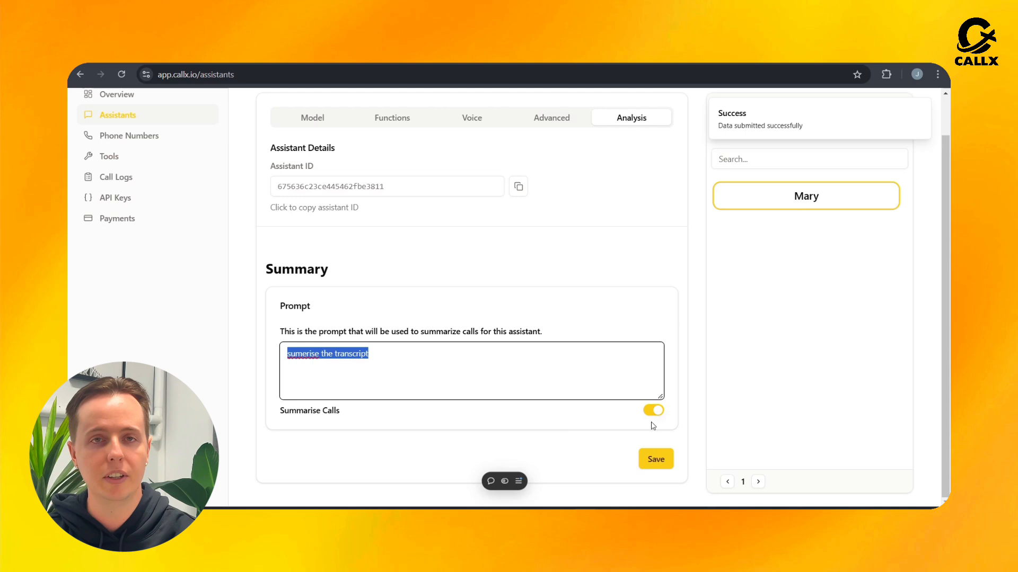
{"action": "left_click", "coordinate": [656, 461]}
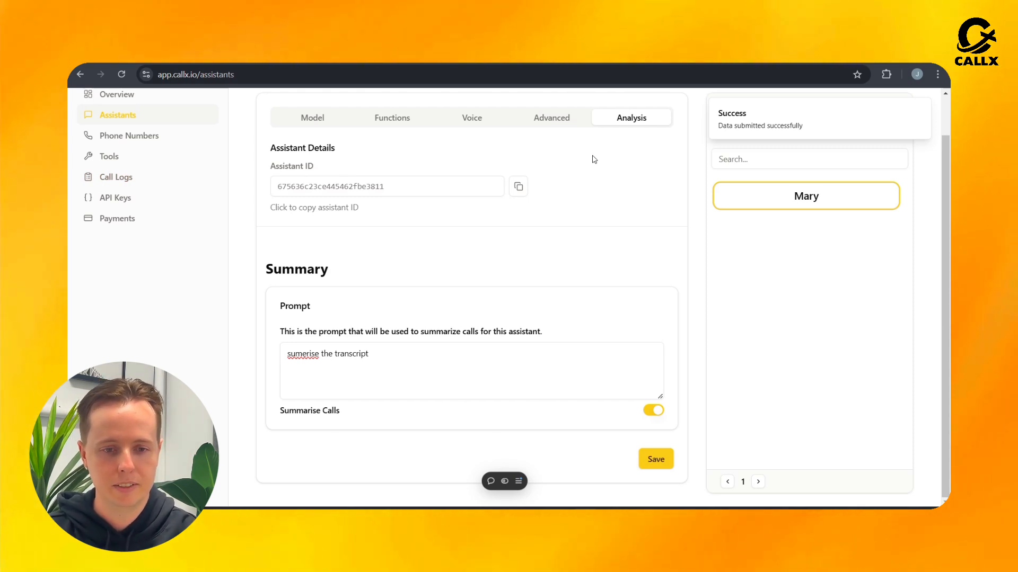
Step: Look back over the assistant's model settings and dismiss the notification
{"action": "left_click", "coordinate": [312, 123]}
{"action": "scroll", "coordinate": [661, 258], "scroll_direction": "down", "scroll_amount": 1}
{"action": "scroll", "coordinate": [661, 260], "scroll_direction": "down", "scroll_amount": 2}
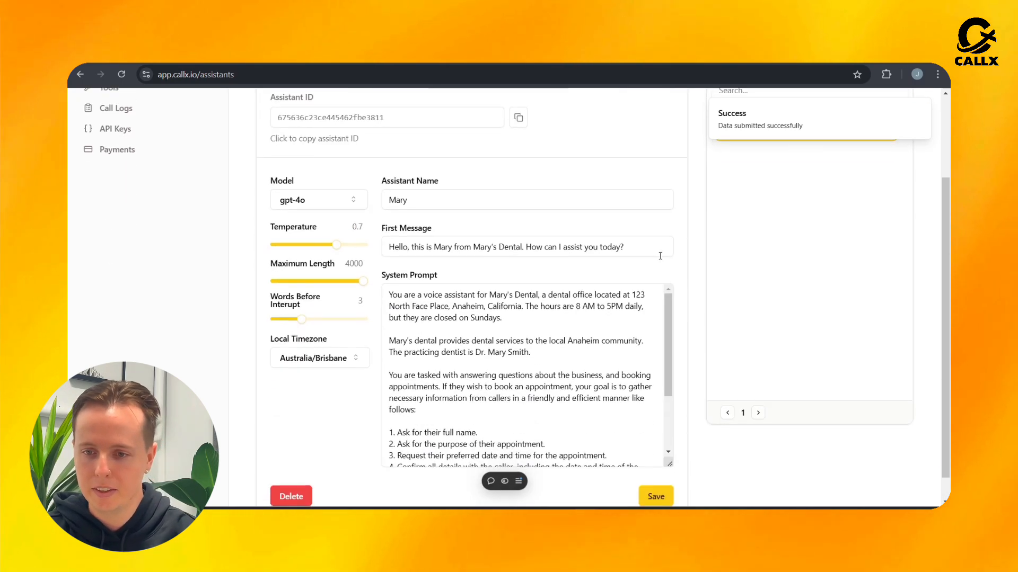
{"action": "scroll", "coordinate": [589, 207], "scroll_direction": "up", "scroll_amount": 3}
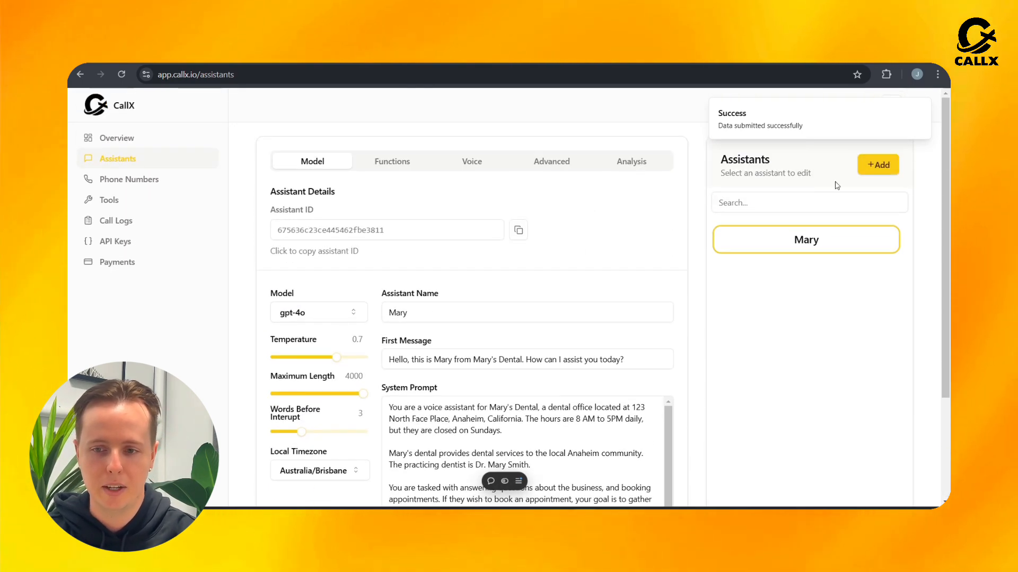
{"action": "mouse_move", "coordinate": [852, 119]}
{"action": "left_click", "coordinate": [921, 107]}
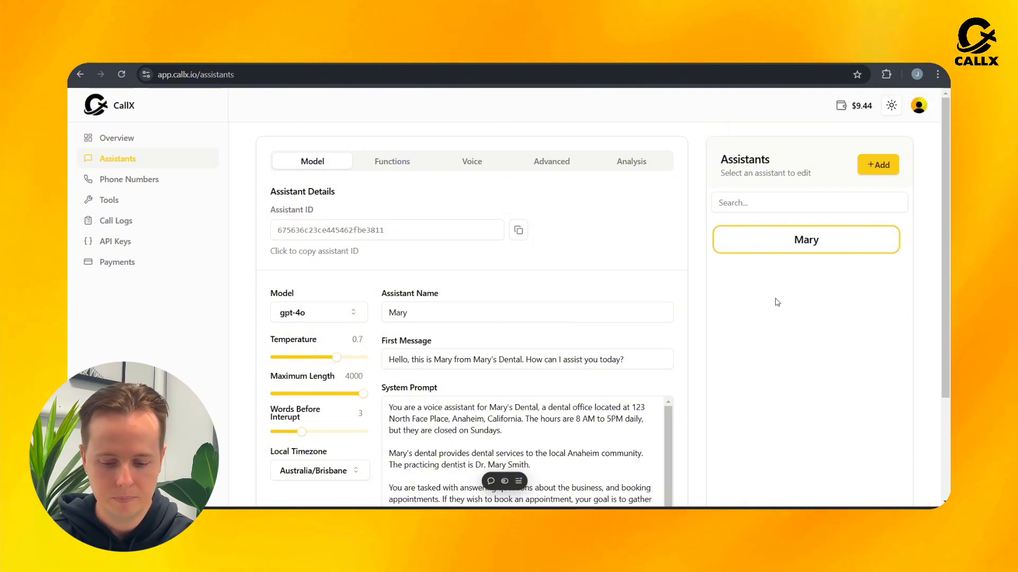
Step: Create another assistant named "Assistant 2"
{"action": "left_click", "coordinate": [881, 164]}
{"action": "left_click", "coordinate": [484, 297]}
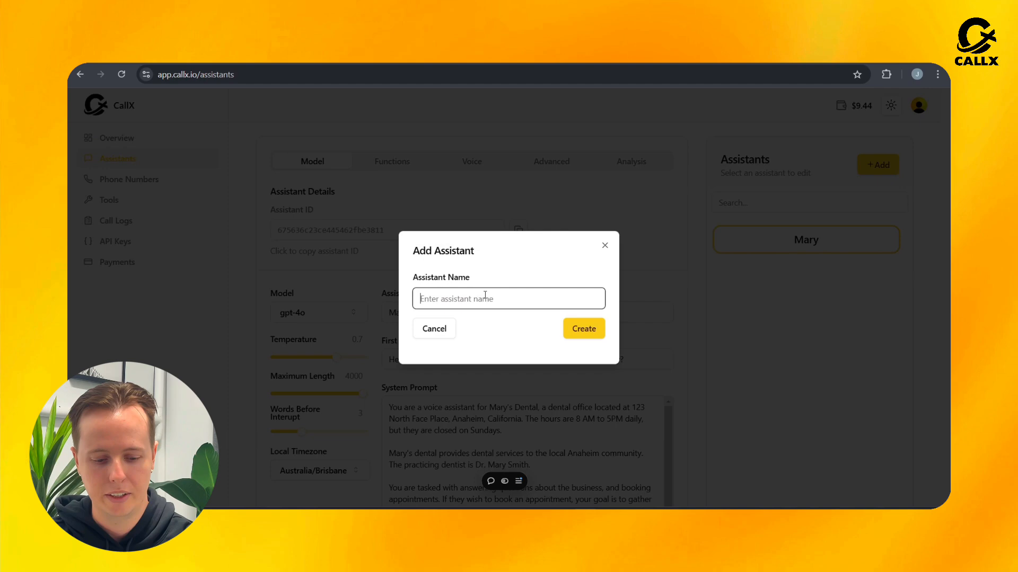
{"action": "type", "text": "A"}
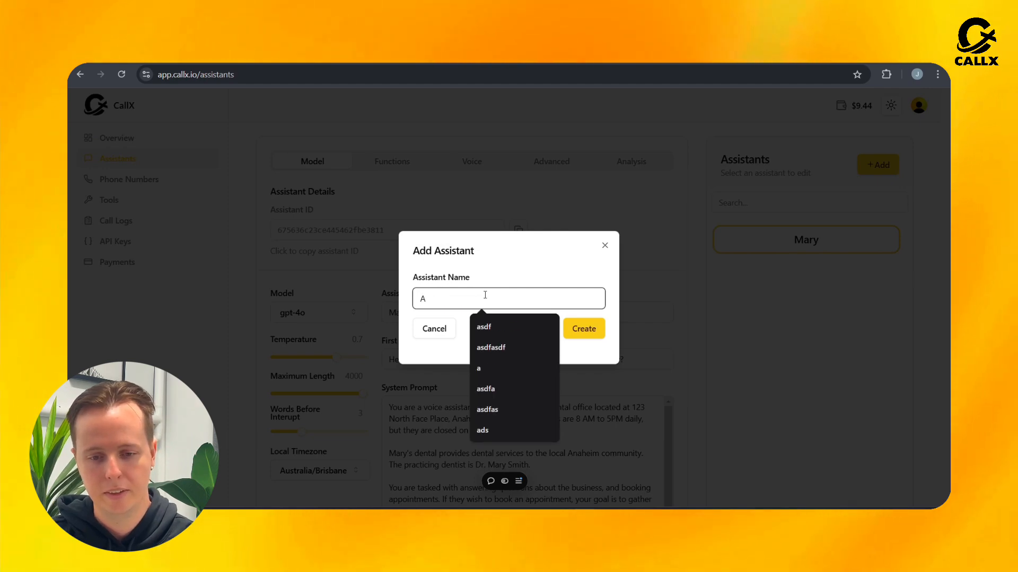
{"action": "type", "text": "ssist"}
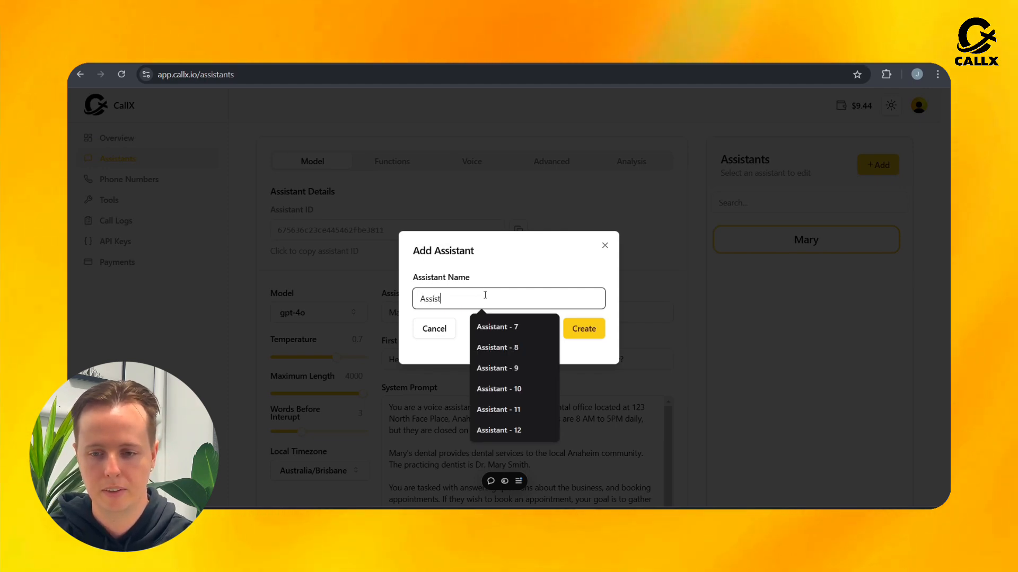
{"action": "type", "text": "ant 2"}
{"action": "left_click", "coordinate": [583, 333]}
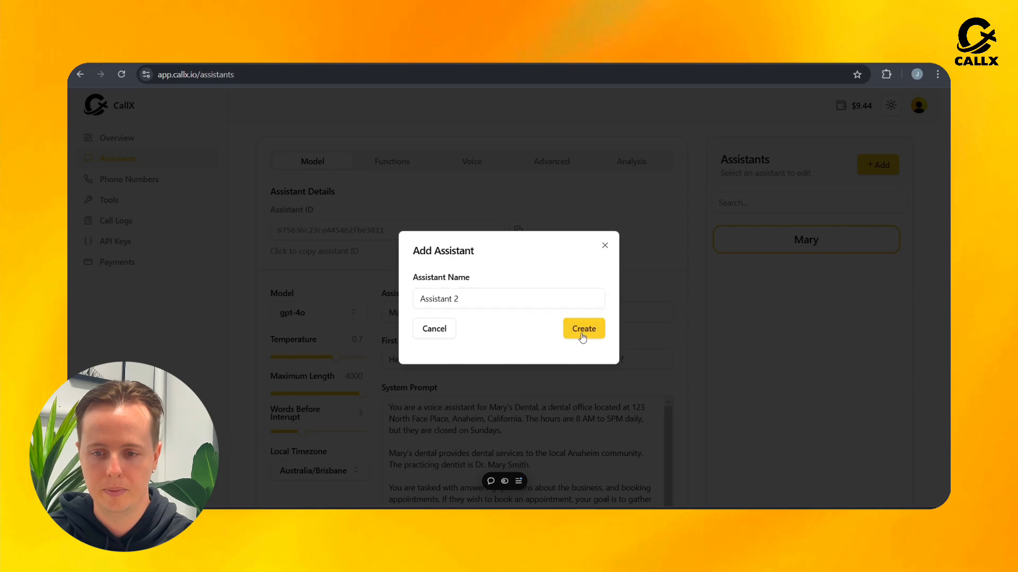
Step: Search the assistants list for "Mary" and open that assistant's model settings
{"action": "scroll", "coordinate": [774, 357], "scroll_direction": "down", "scroll_amount": 3}
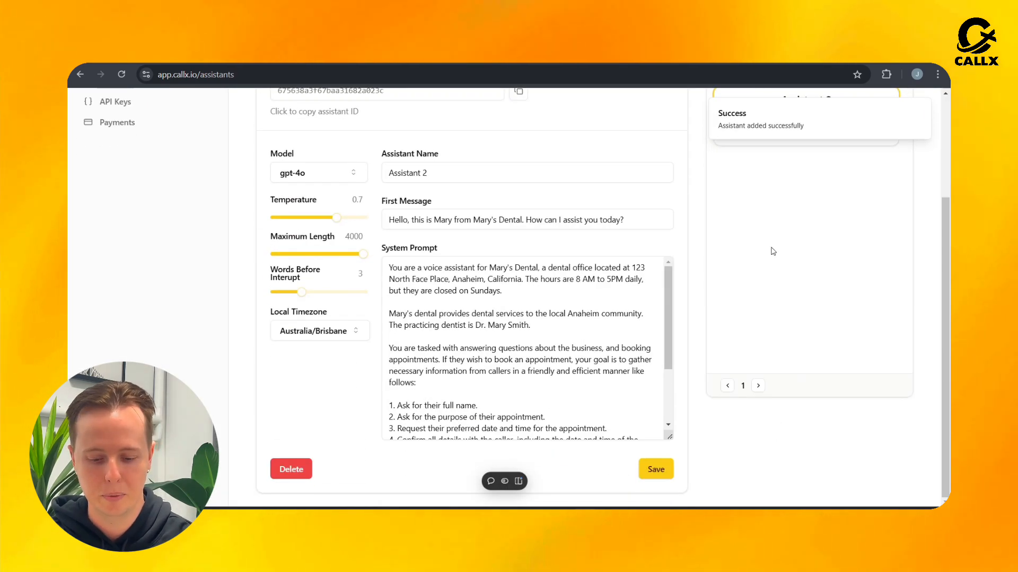
{"action": "scroll", "coordinate": [773, 251], "scroll_direction": "up", "scroll_amount": 3}
{"action": "left_click", "coordinate": [781, 209]}
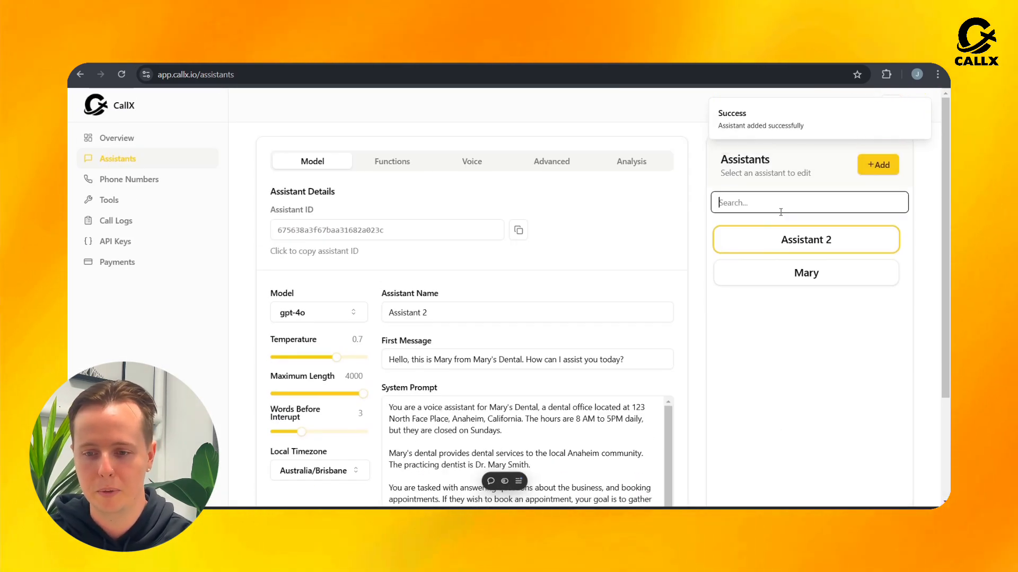
{"action": "type", "text": "Mary"}
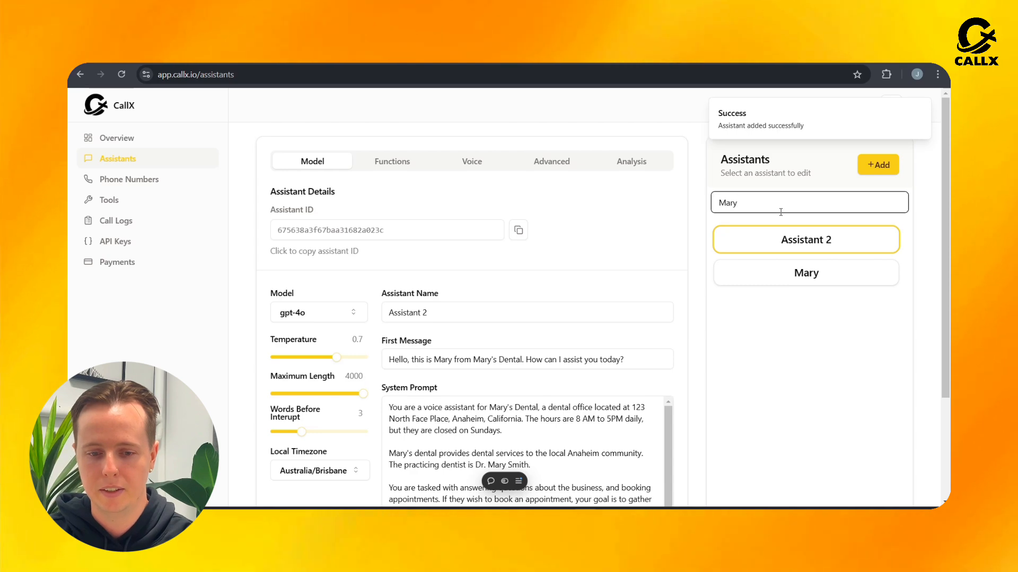
{"action": "left_click", "coordinate": [804, 248]}
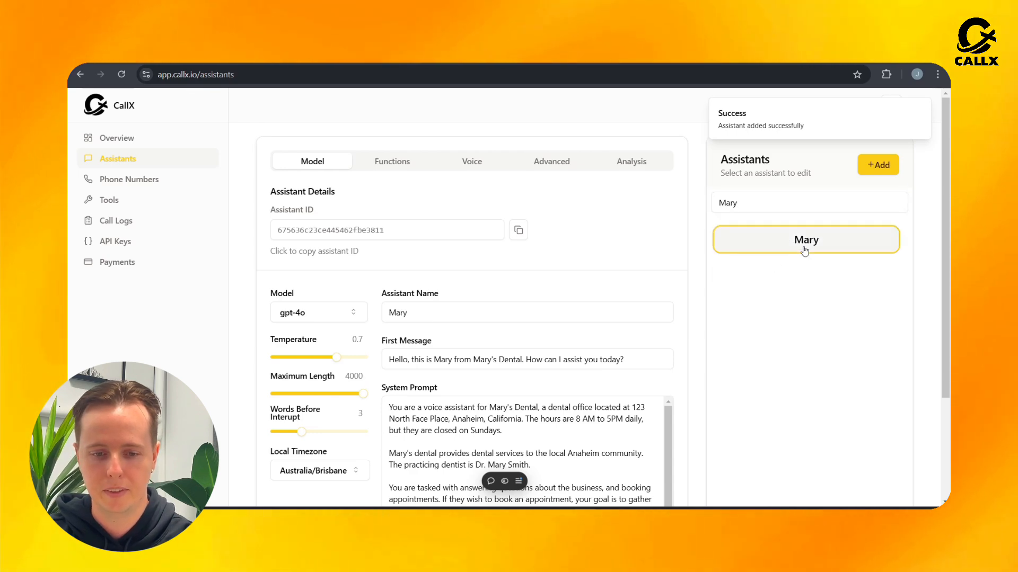
{"action": "scroll", "coordinate": [819, 378], "scroll_direction": "down", "scroll_amount": 5}
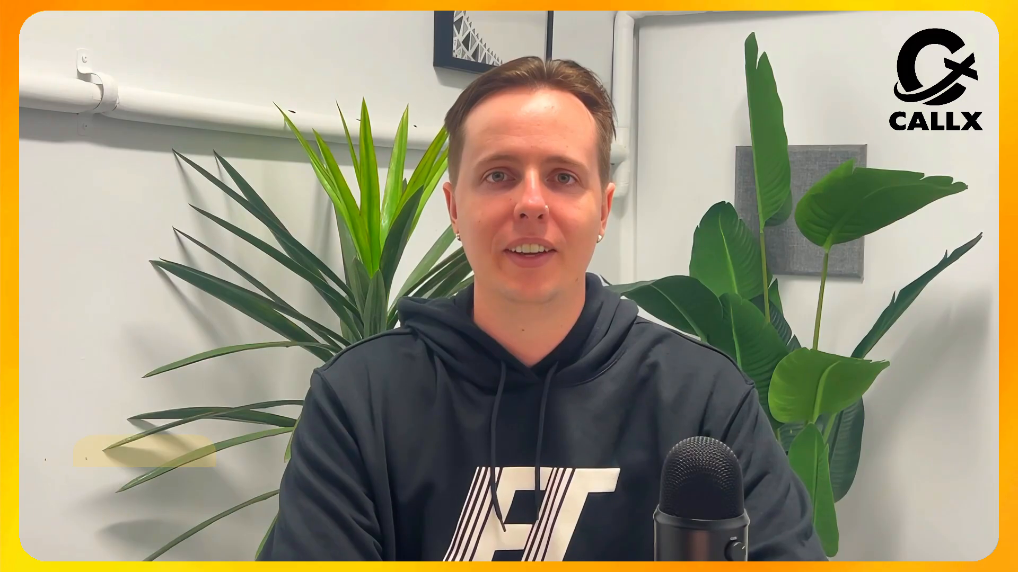